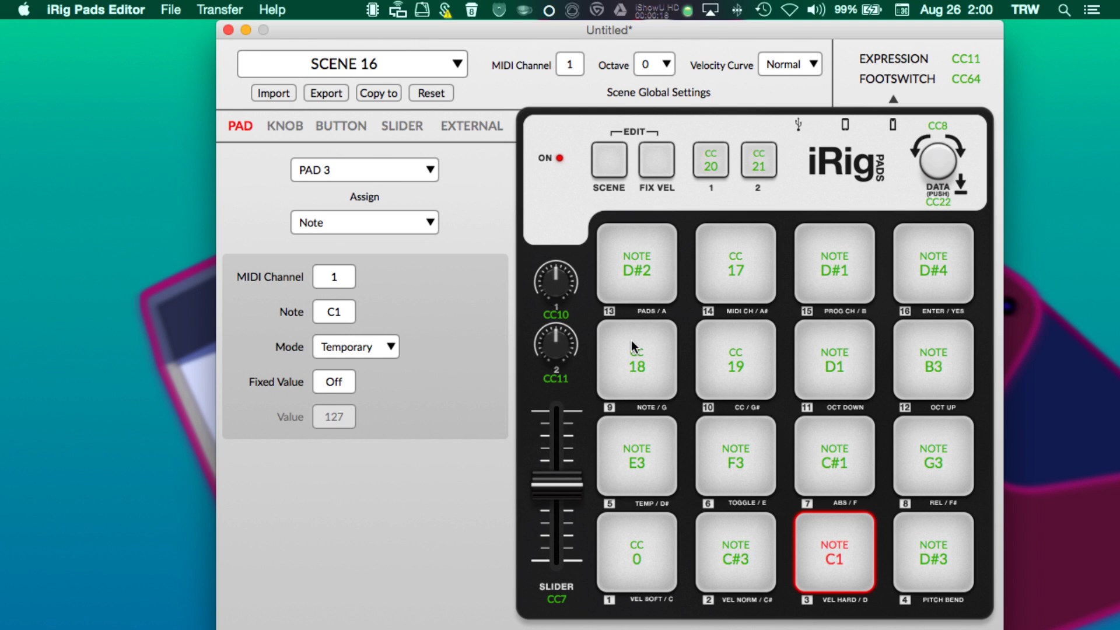
# Step: Open the DATA encoder's rotation settings (CC 8 Balance) after checking its CC 22 push
pyautogui.press('super+Tab')
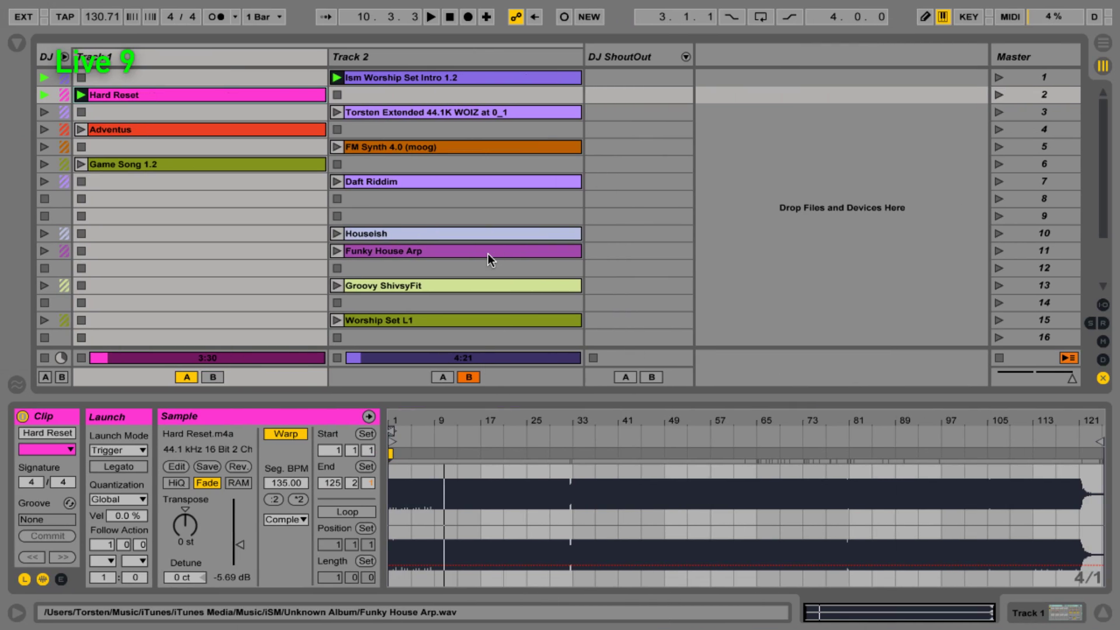
pyautogui.press('super+Tab')
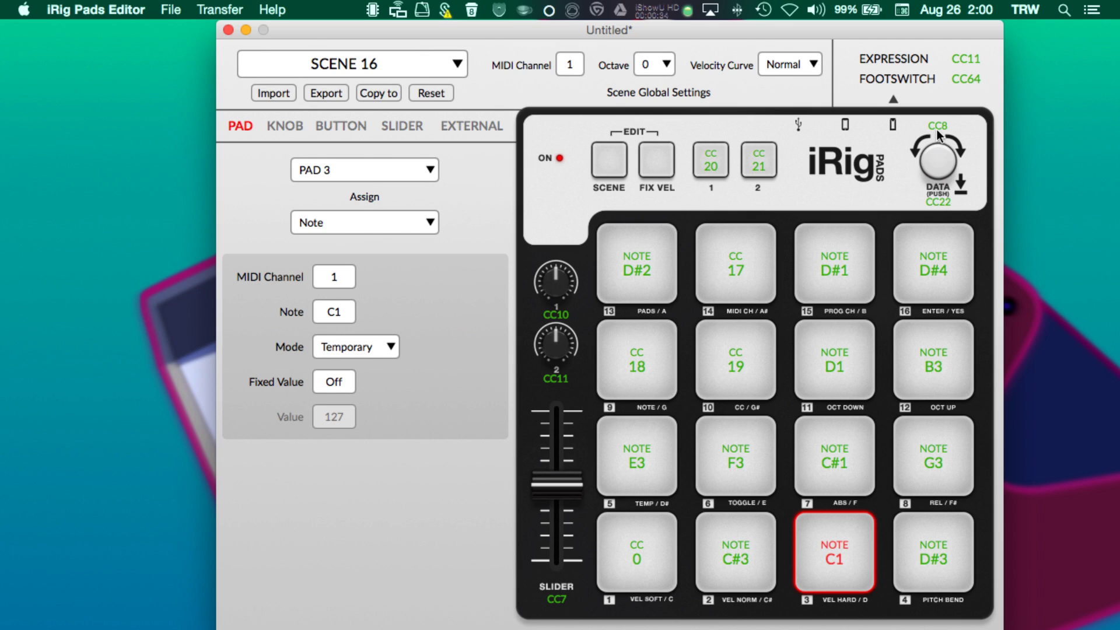
pyautogui.click(943, 165)
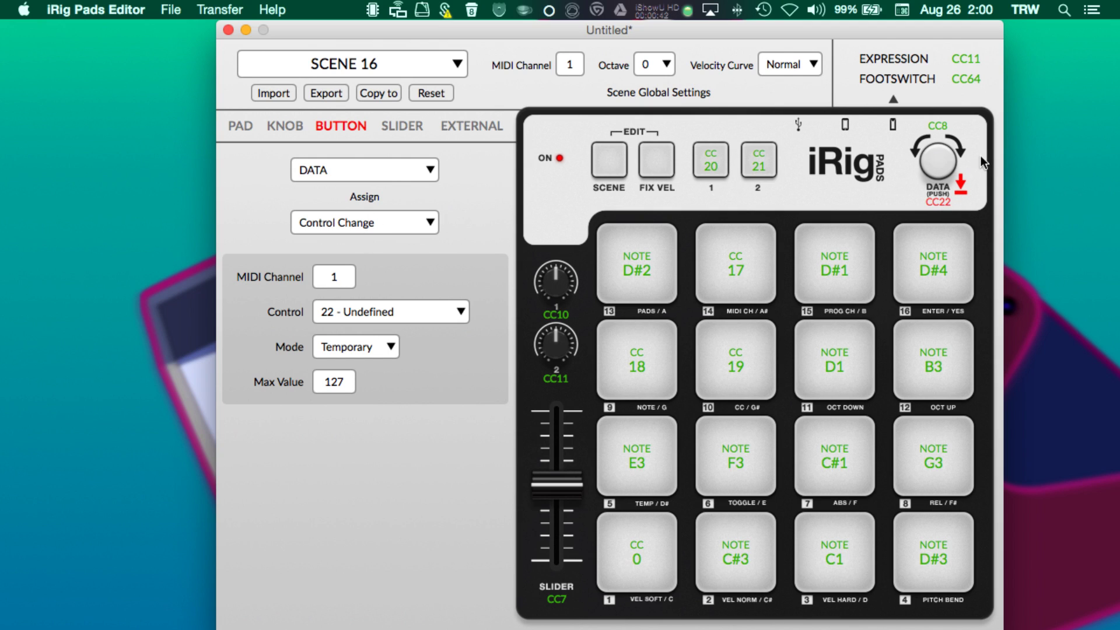
pyautogui.click(939, 126)
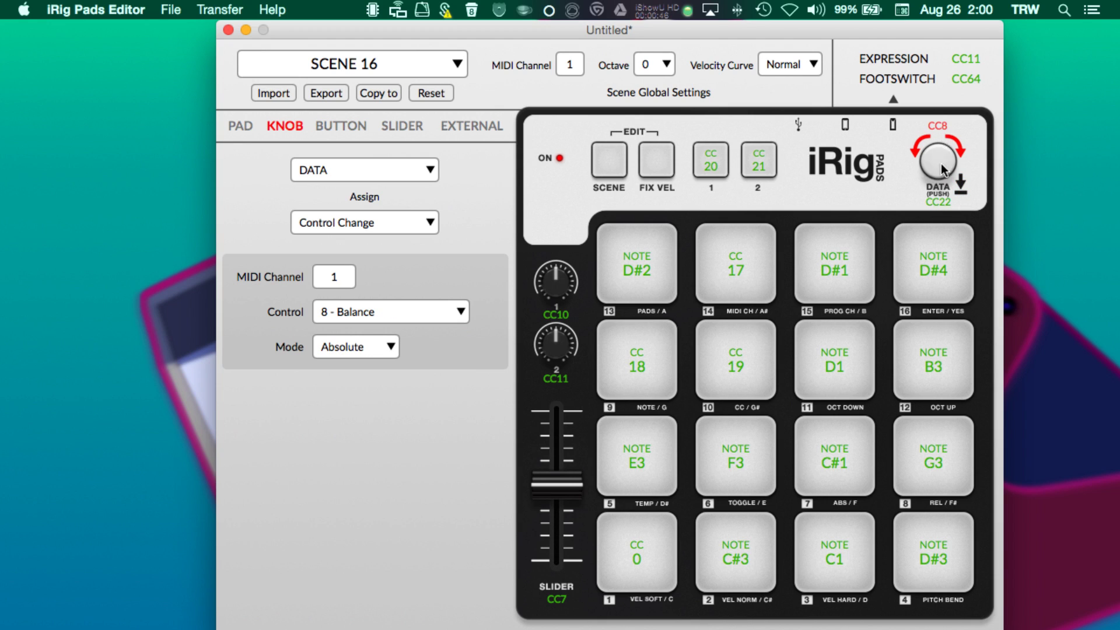
pyautogui.click(941, 166)
pyautogui.click(937, 127)
# Step: Browse KNOB 1 and KNOB 2 in the Assign list, then return to DATA
pyautogui.click(365, 172)
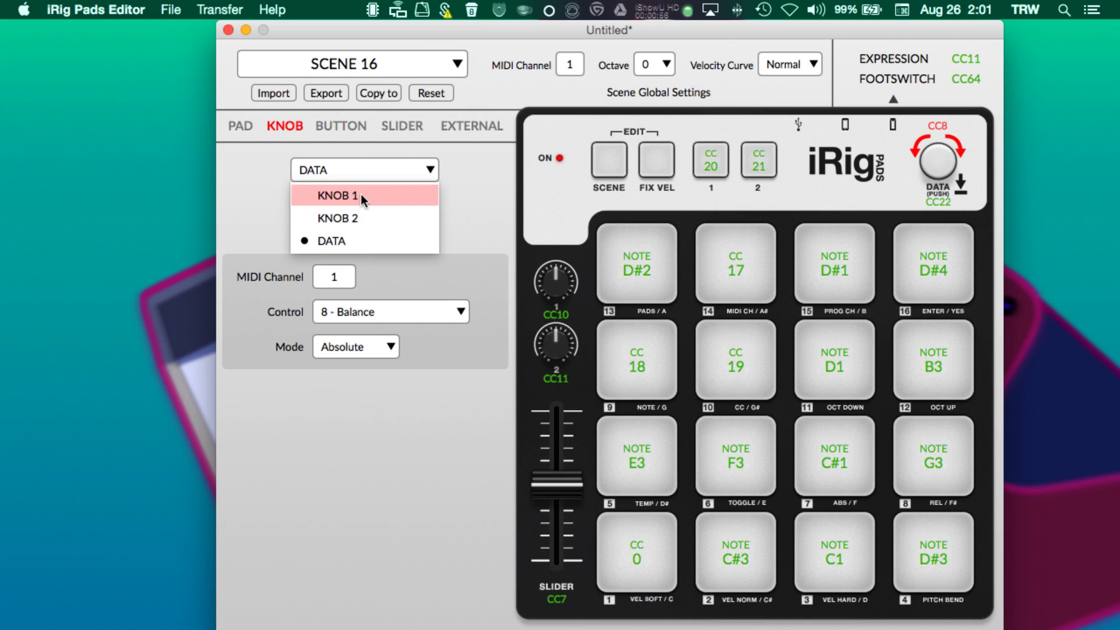
pyautogui.click(360, 194)
pyautogui.click(366, 175)
pyautogui.click(360, 219)
pyautogui.click(374, 168)
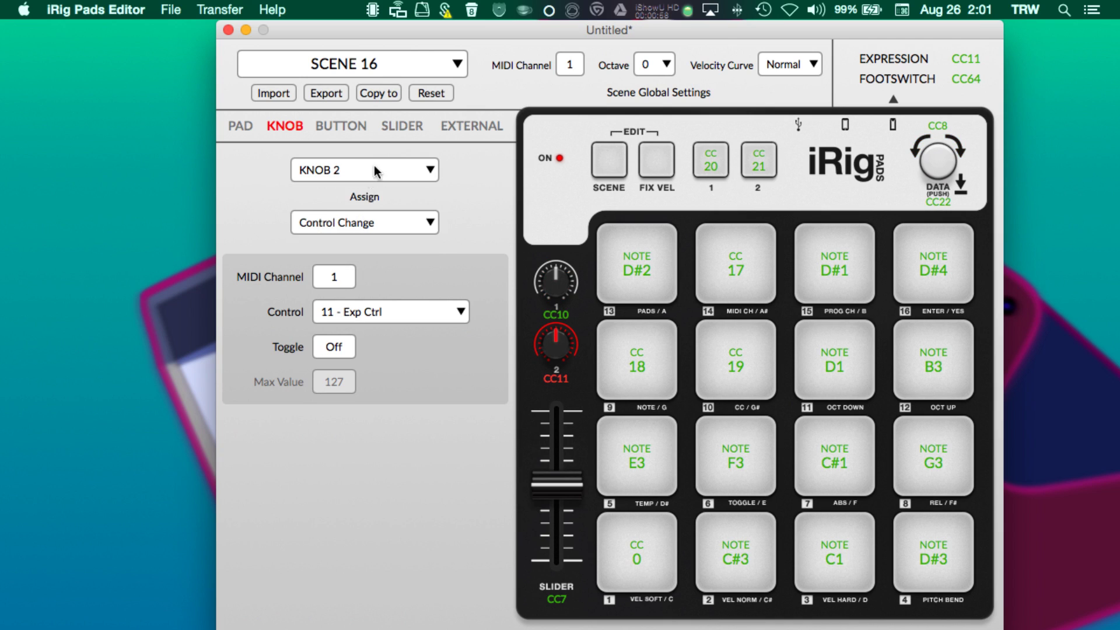
pyautogui.click(358, 234)
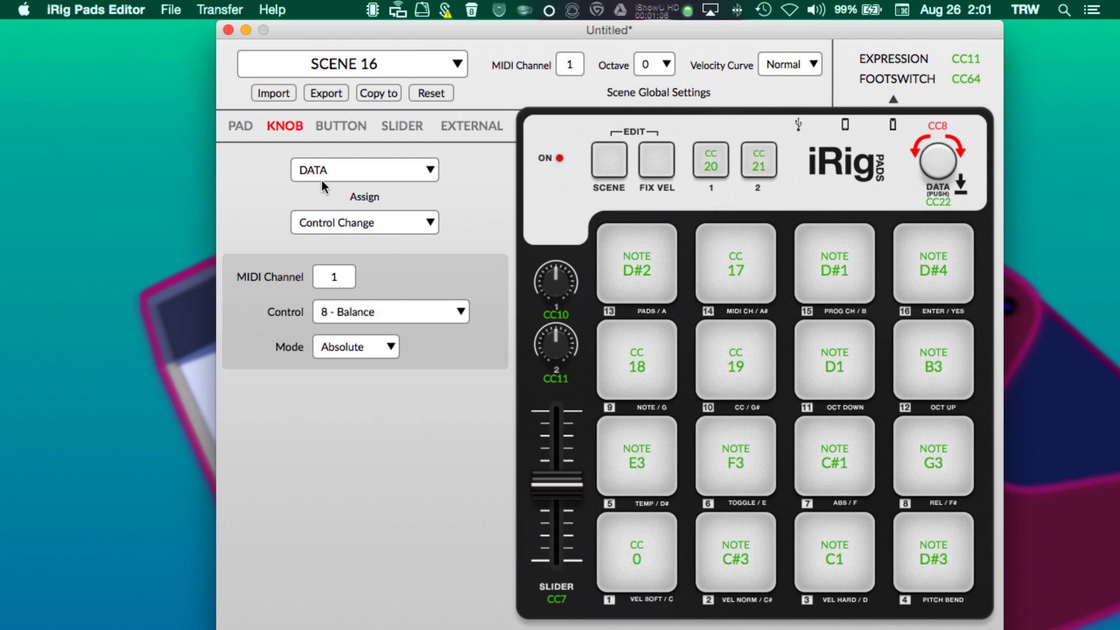
pyautogui.click(380, 220)
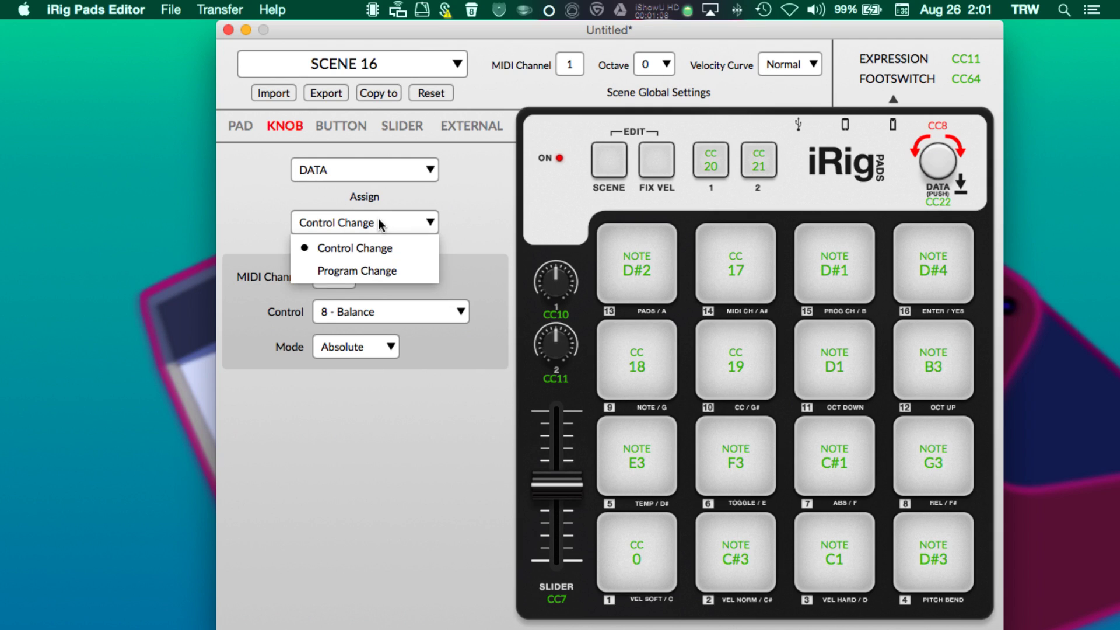
pyautogui.click(391, 252)
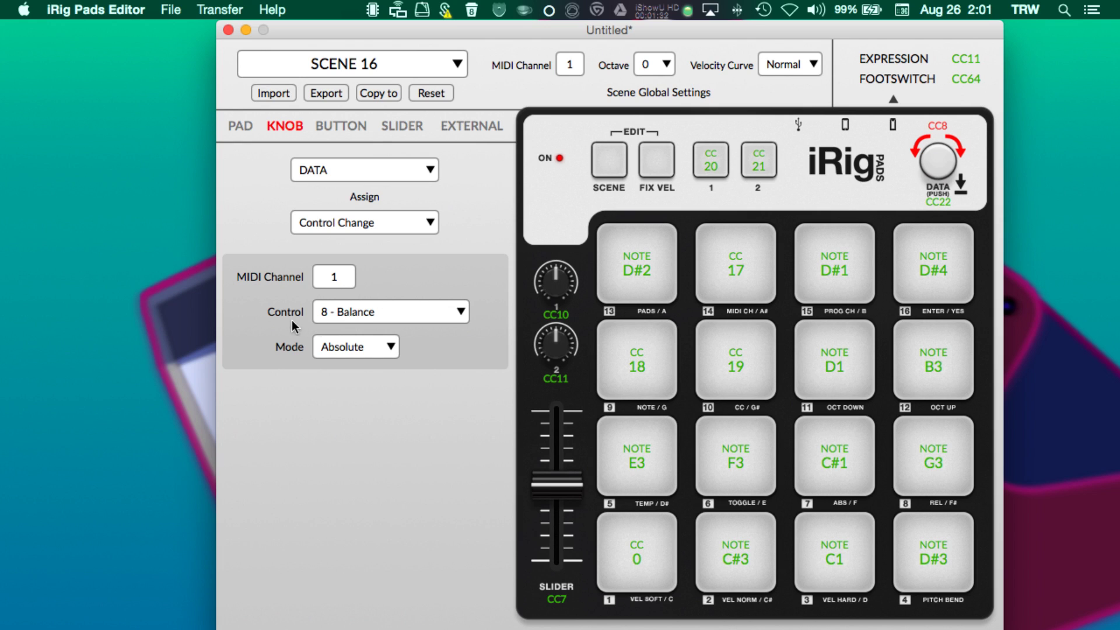
pyautogui.click(355, 313)
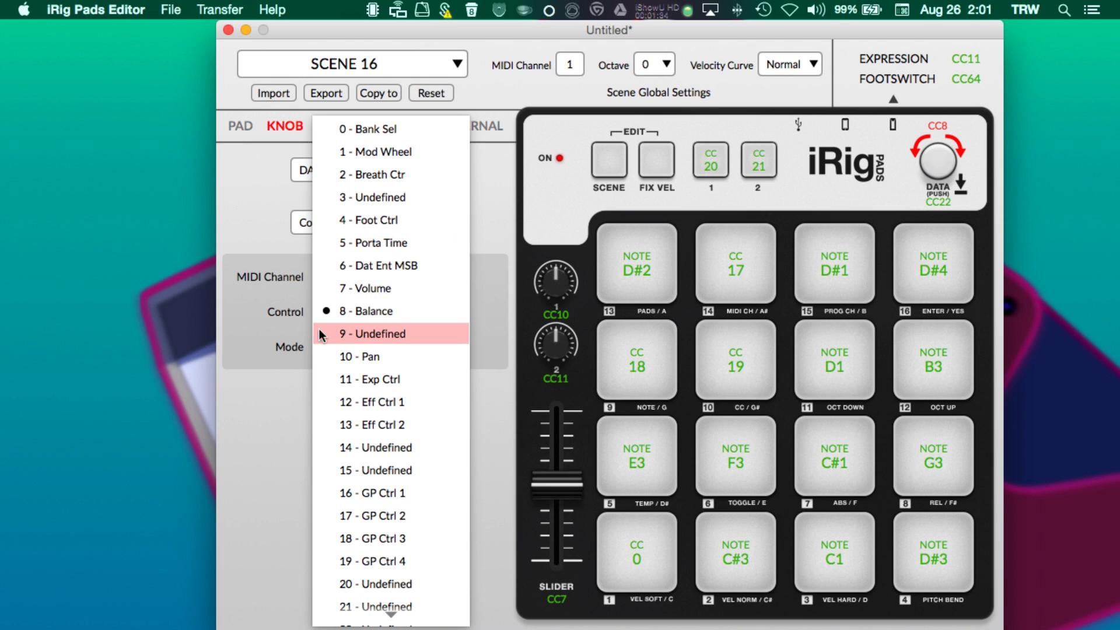
pyautogui.click(363, 318)
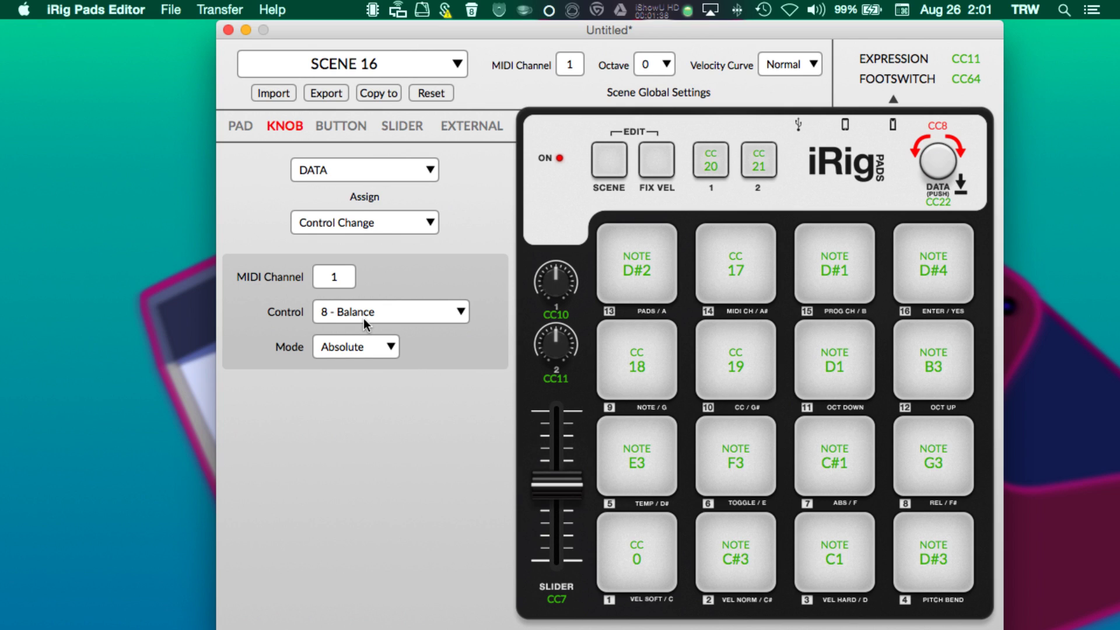
pyautogui.click(362, 318)
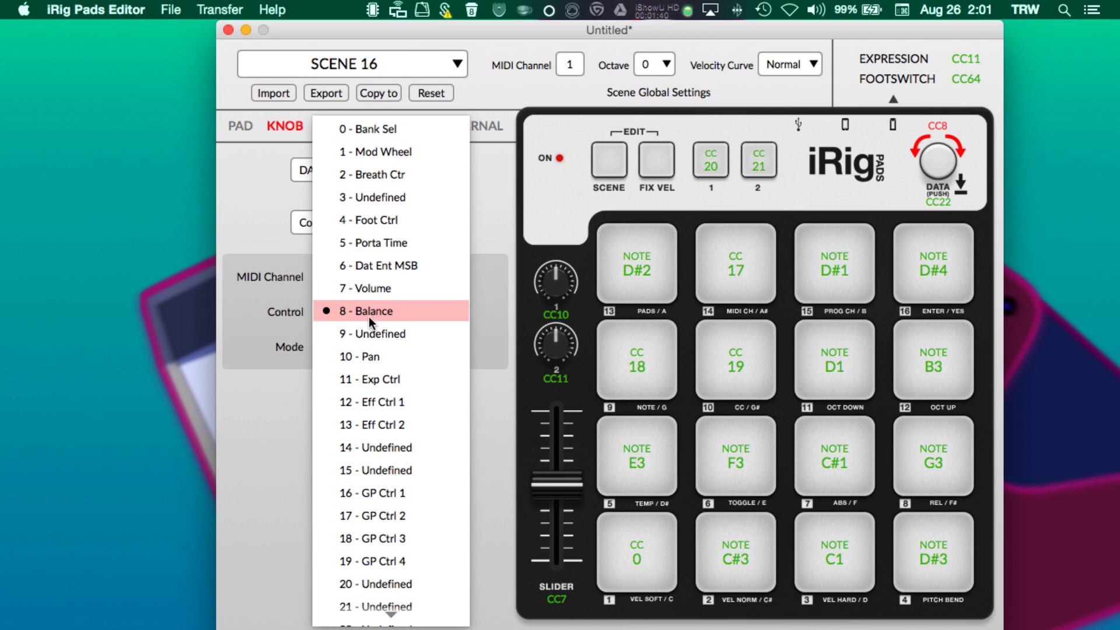
pyautogui.click(368, 316)
pyautogui.click(566, 298)
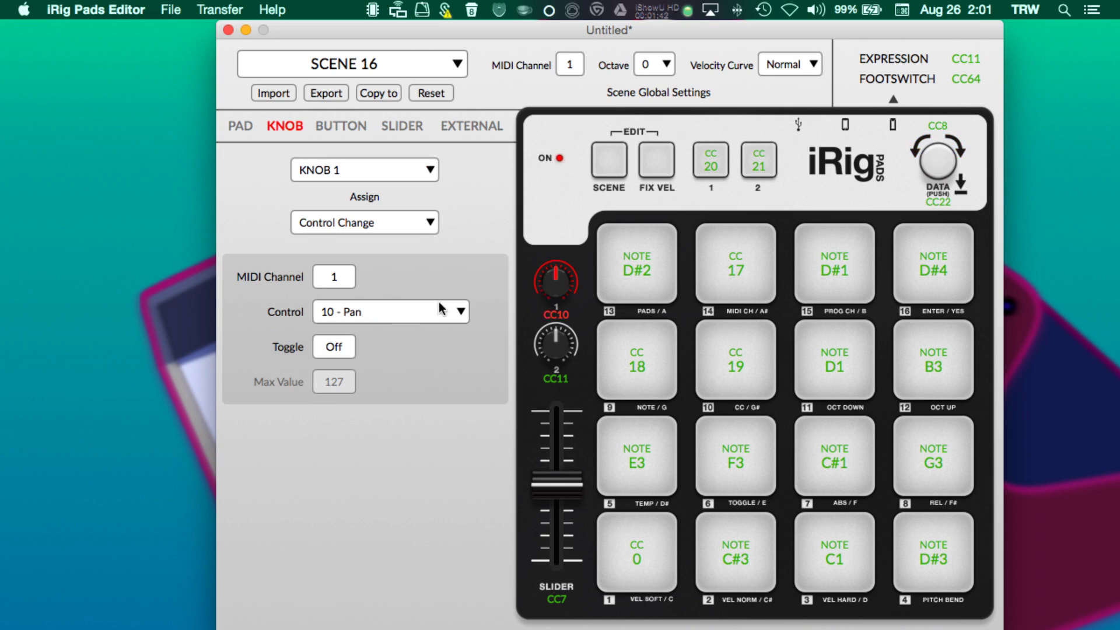
pyautogui.click(938, 127)
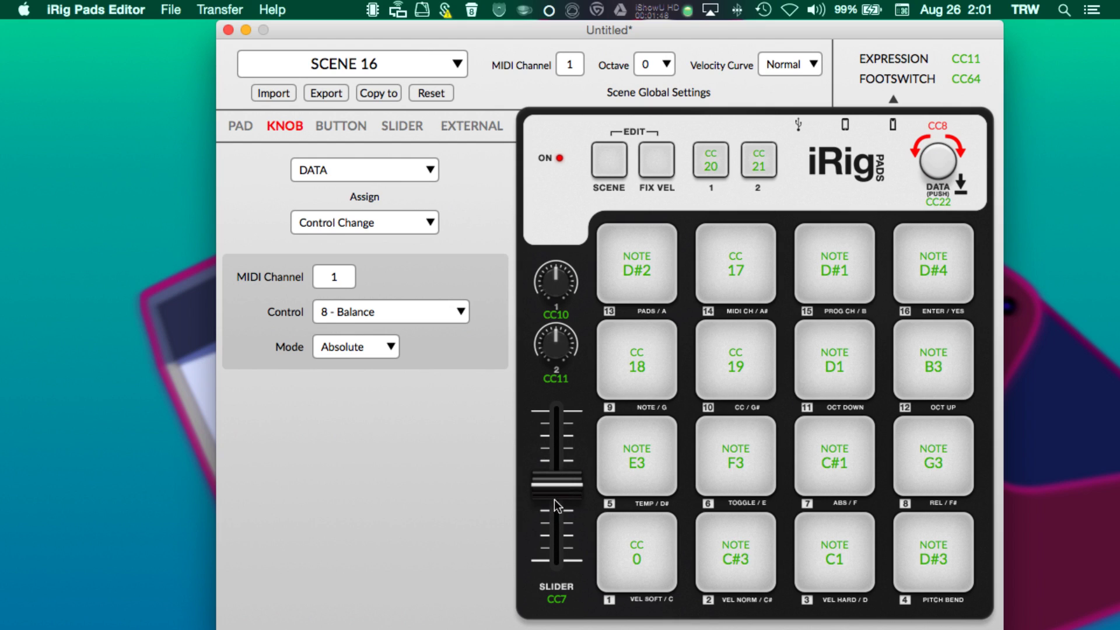
# Step: Change the DATA encoder's Mode dropdown from Absolute to Relative
pyautogui.click(379, 350)
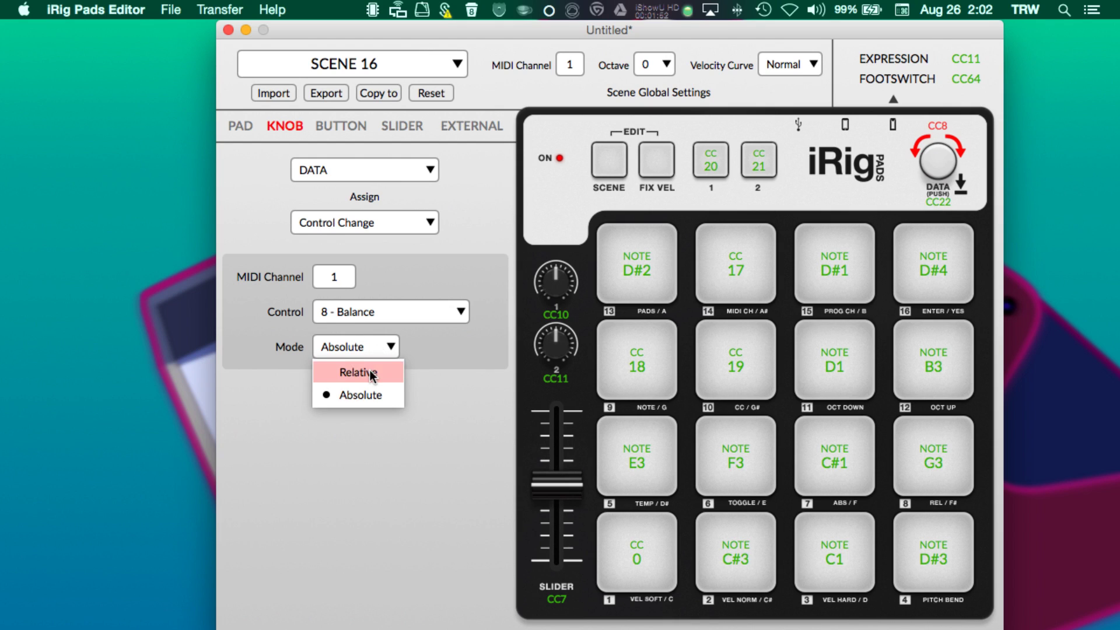
pyautogui.click(369, 370)
pyautogui.click(365, 355)
pyautogui.click(363, 389)
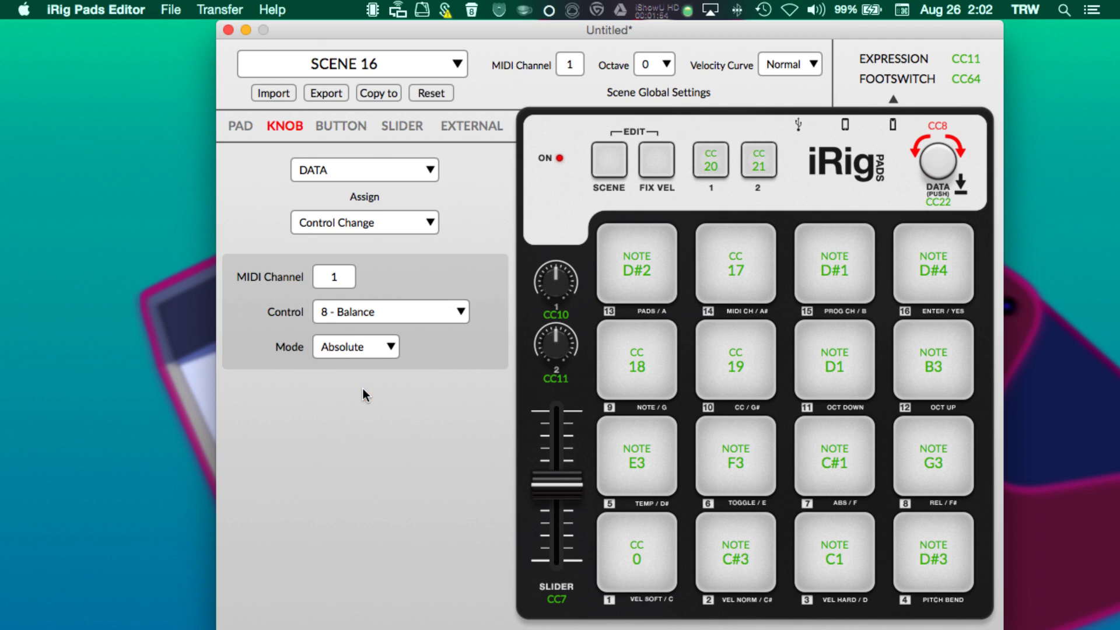
pyautogui.click(349, 355)
pyautogui.click(358, 370)
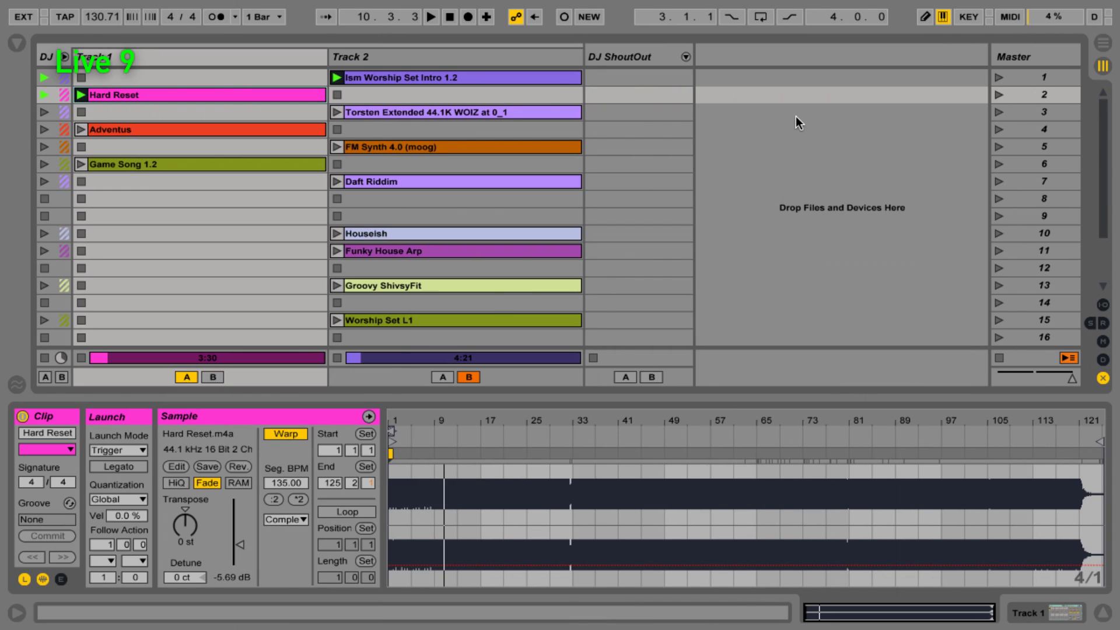
# Step: Map the Master crossfader to the DATA encoder's CC 8 on channel 1 in MIDI Map Mode
pyautogui.click(1012, 17)
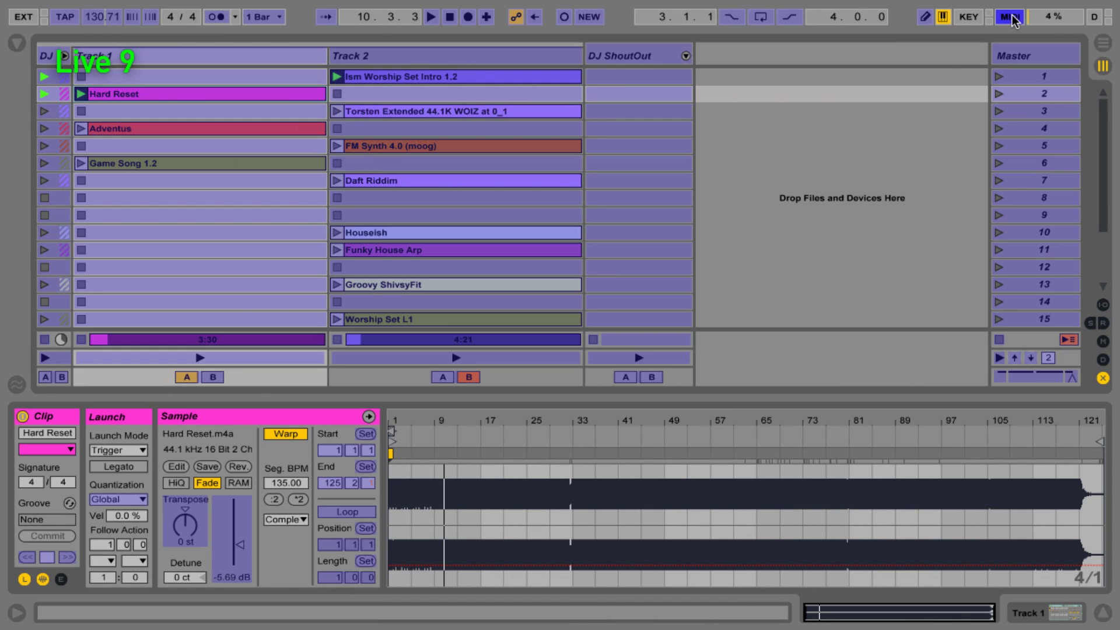
pyautogui.click(1036, 375)
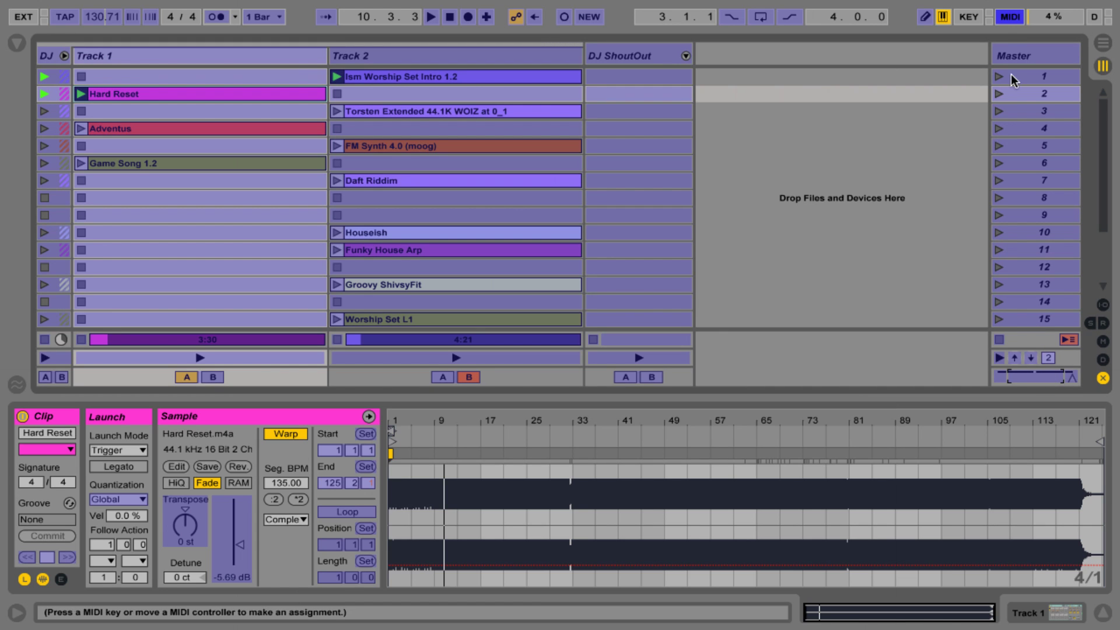
pyautogui.click(1012, 17)
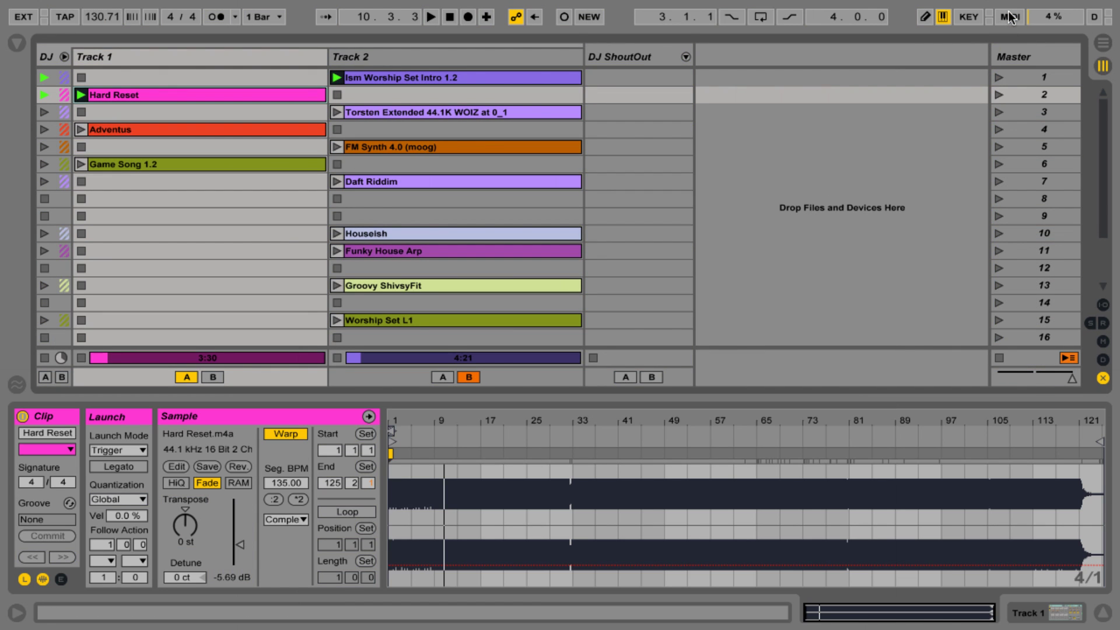
pyautogui.click(1011, 17)
pyautogui.click(1010, 21)
pyautogui.click(1009, 17)
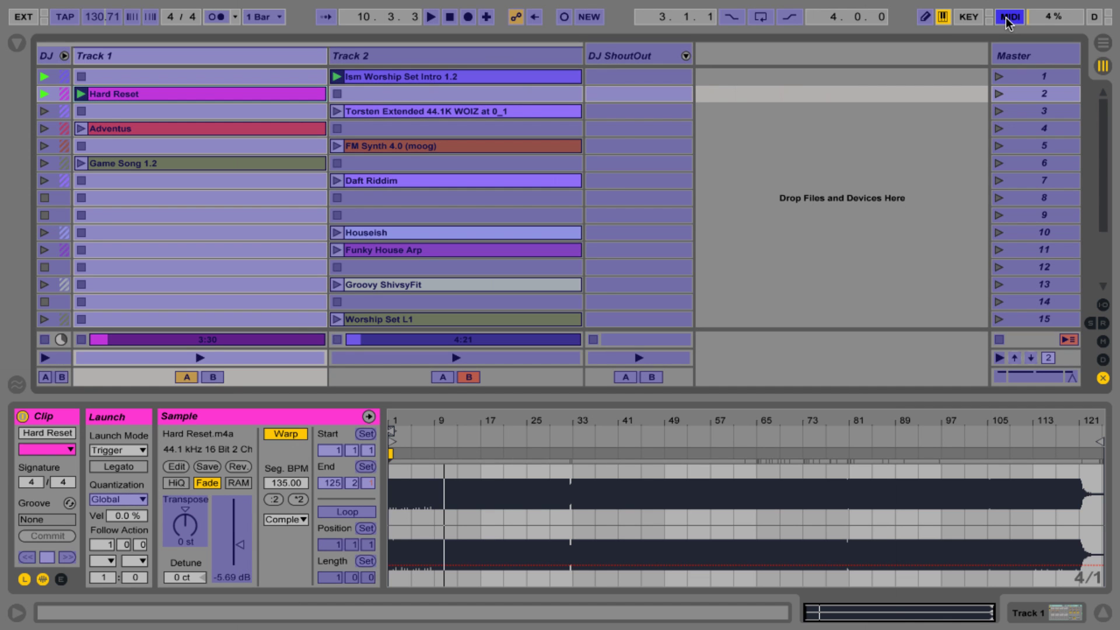
pyautogui.click(1025, 378)
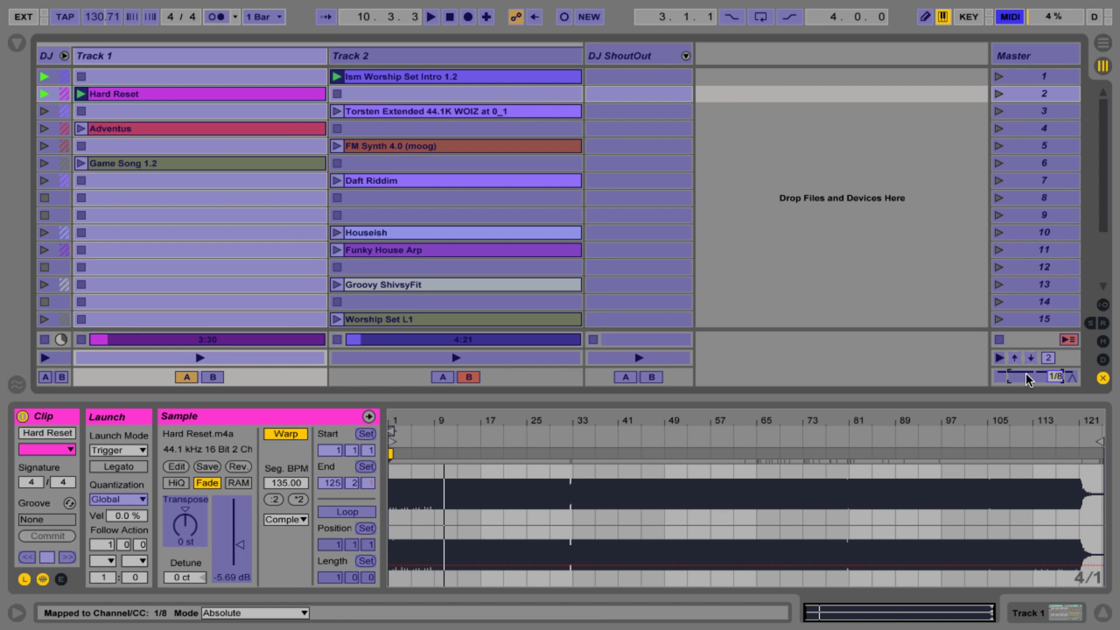
pyautogui.hotkey('ctrl', 'm')
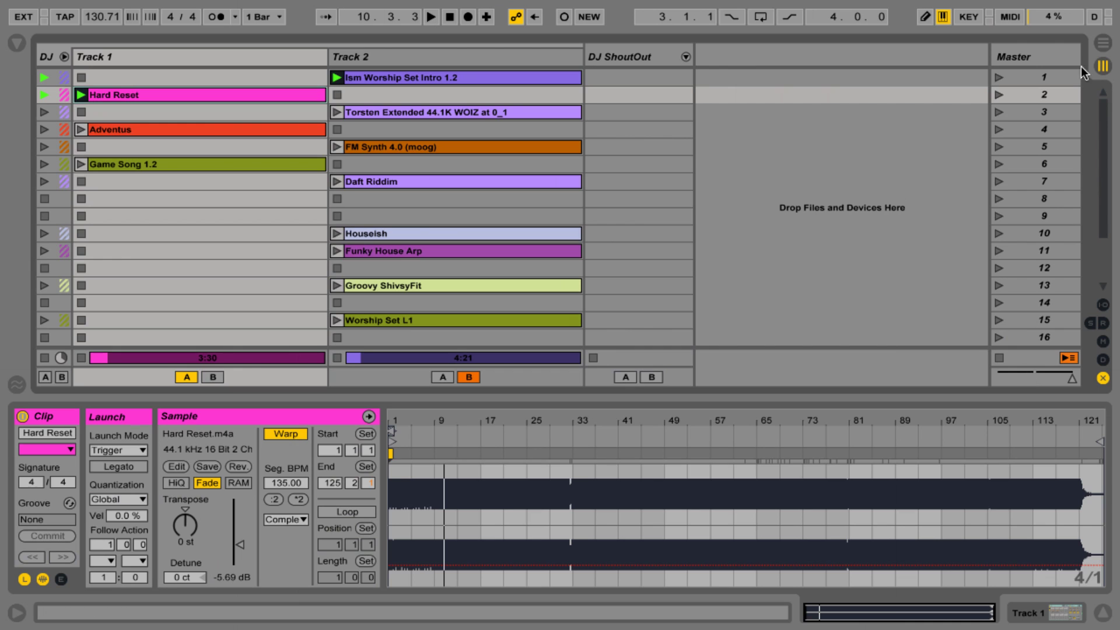
# Step: Test the crossfader mapping from the controller
pyautogui.click(1016, 20)
pyautogui.click(1016, 20)
pyautogui.press('x')
pyautogui.press('x')
pyautogui.press('x')
pyautogui.press('x')
pyautogui.press('x')
pyautogui.press('x')
pyautogui.press('x')
pyautogui.press('x')
pyautogui.press('x')
pyautogui.press('x')
pyautogui.press('x')
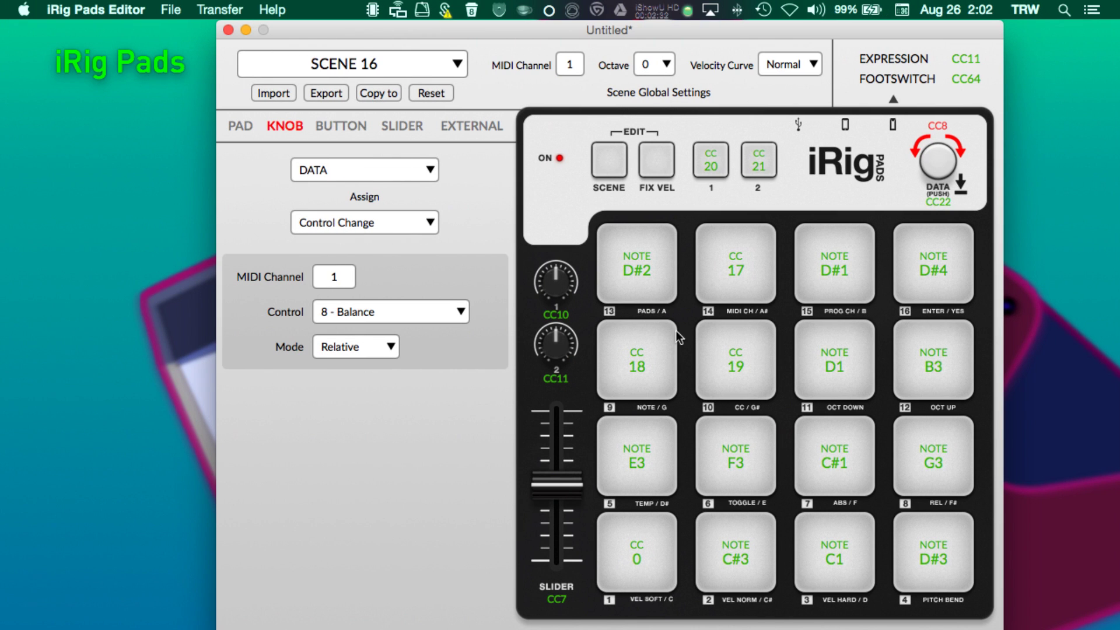
# Step: Set the DATA knob's Mode back to Absolute
pyautogui.click(229, 9)
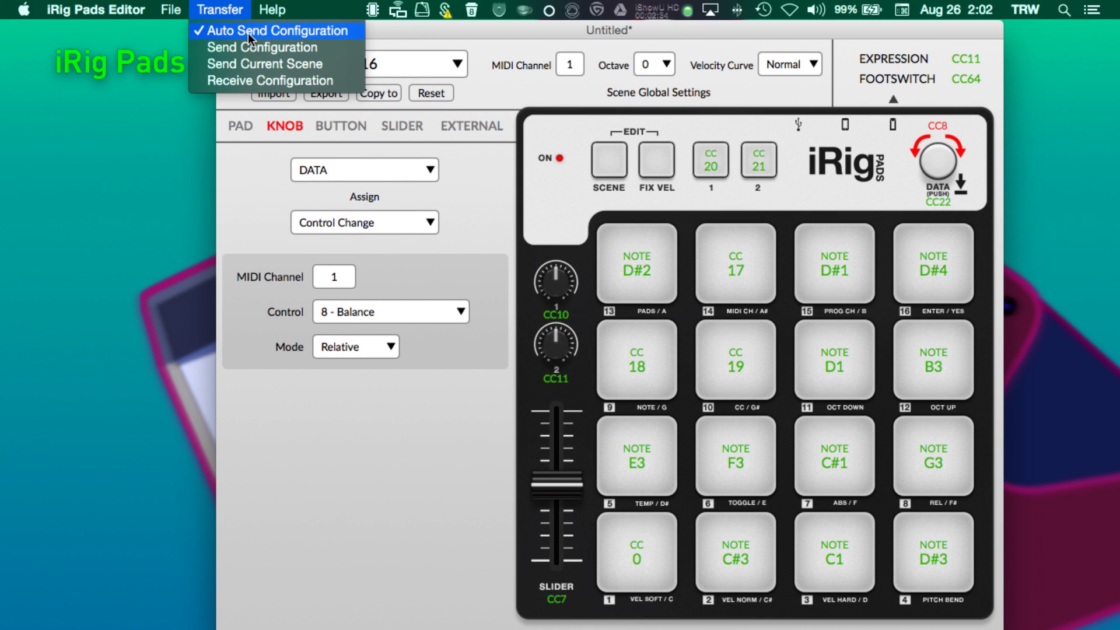
pyautogui.click(496, 443)
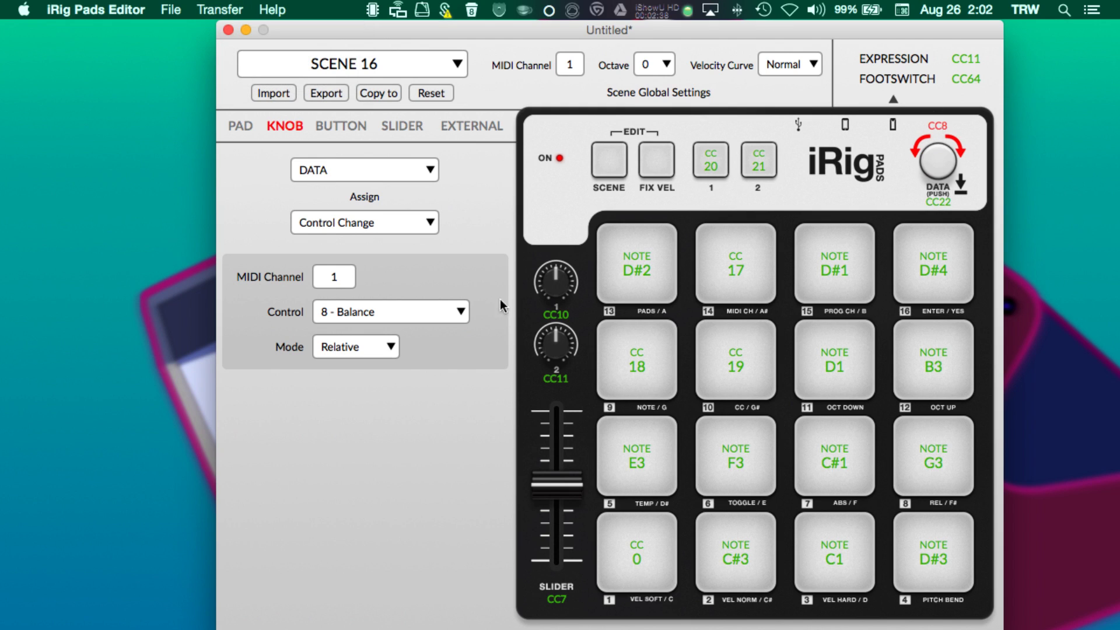
pyautogui.click(388, 349)
pyautogui.click(385, 401)
# Step: Centre the crossfader, stop all clips from Master, and select scene 1
pyautogui.press('super+Tab')
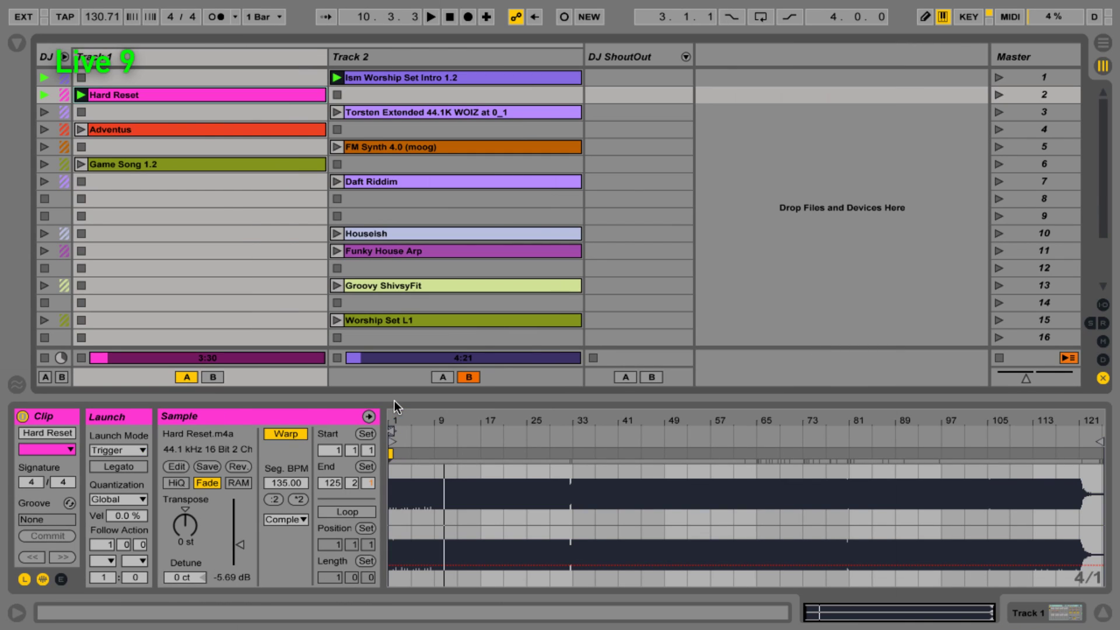
pyautogui.click(1044, 378)
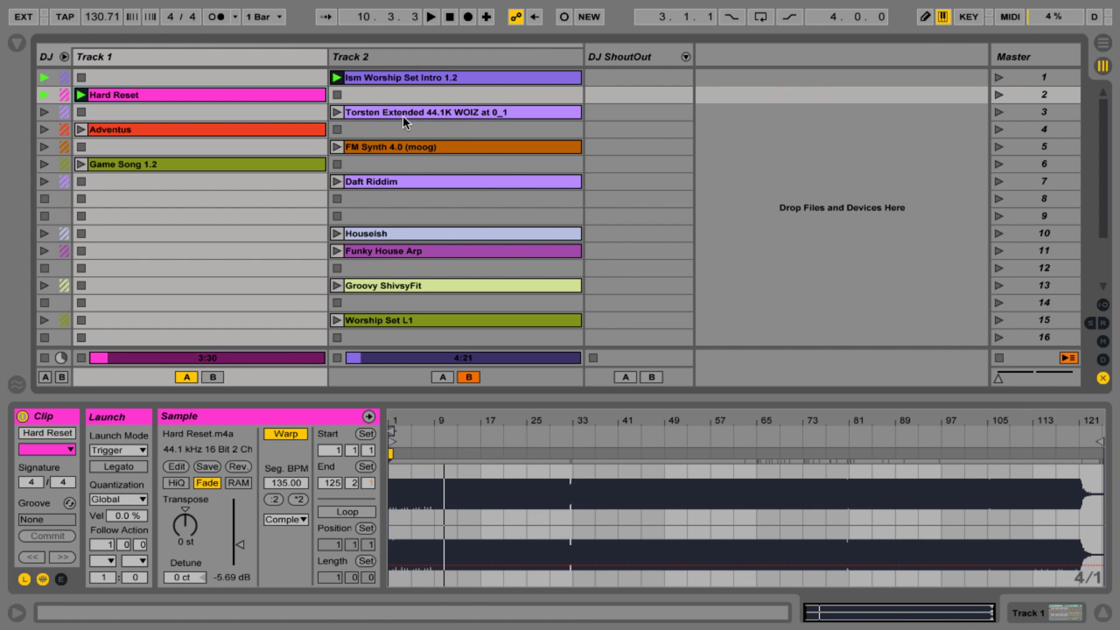
pyautogui.press('space')
pyautogui.press('space')
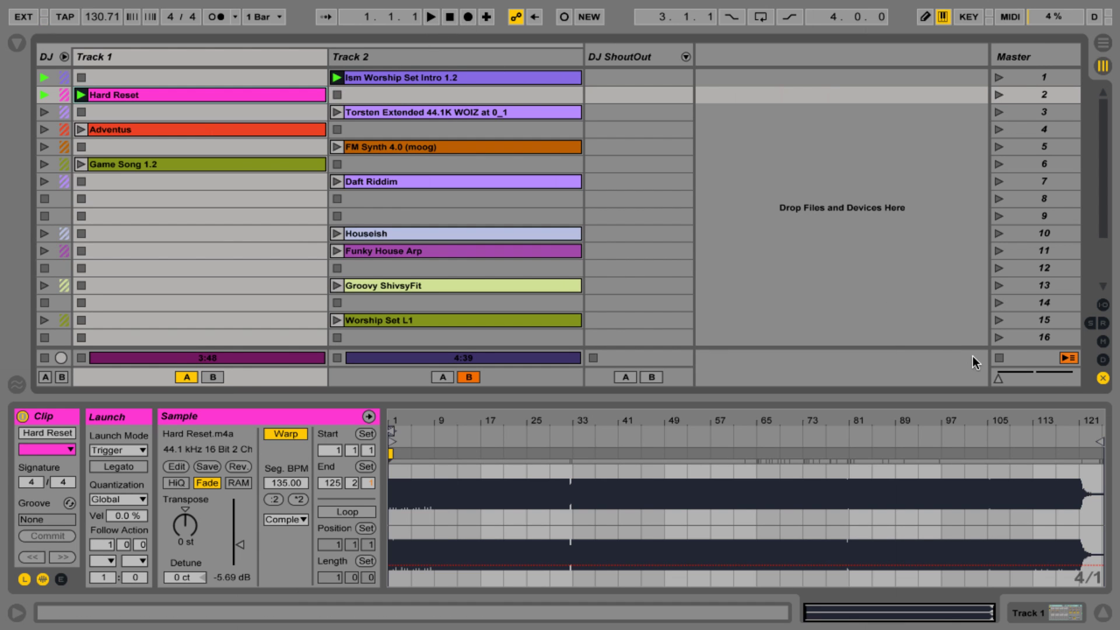
pyautogui.click(1001, 360)
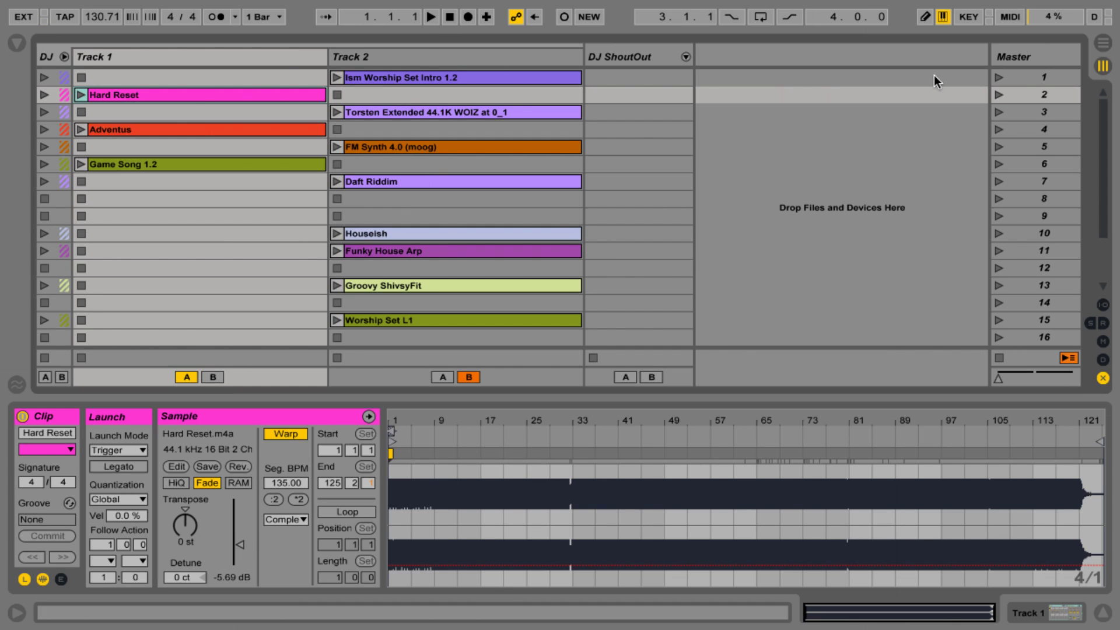
pyautogui.click(1056, 76)
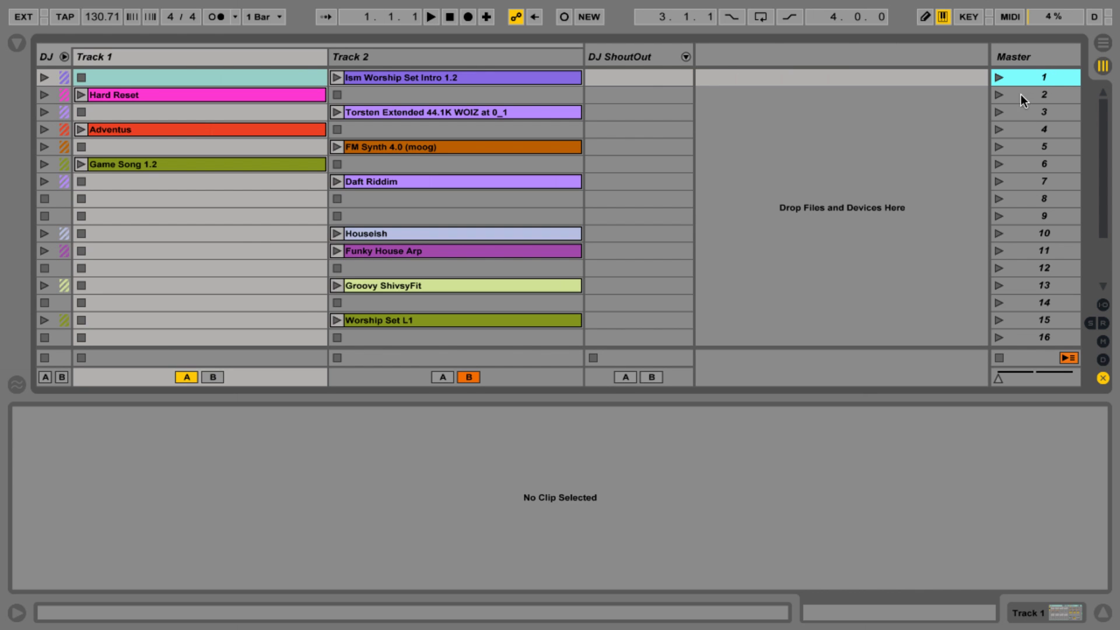
# Step: Map the Master scene-launch button to the DATA push, channel 1 CC 22
pyautogui.click(1038, 98)
pyautogui.click(1043, 113)
pyautogui.click(1044, 133)
pyautogui.click(1009, 16)
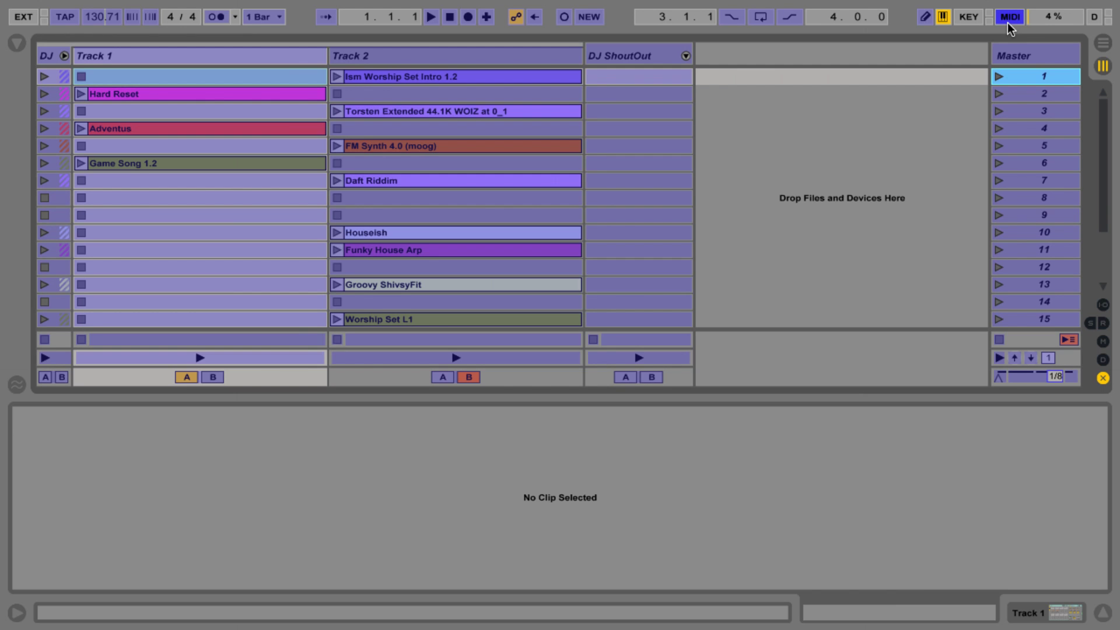
pyautogui.click(1000, 359)
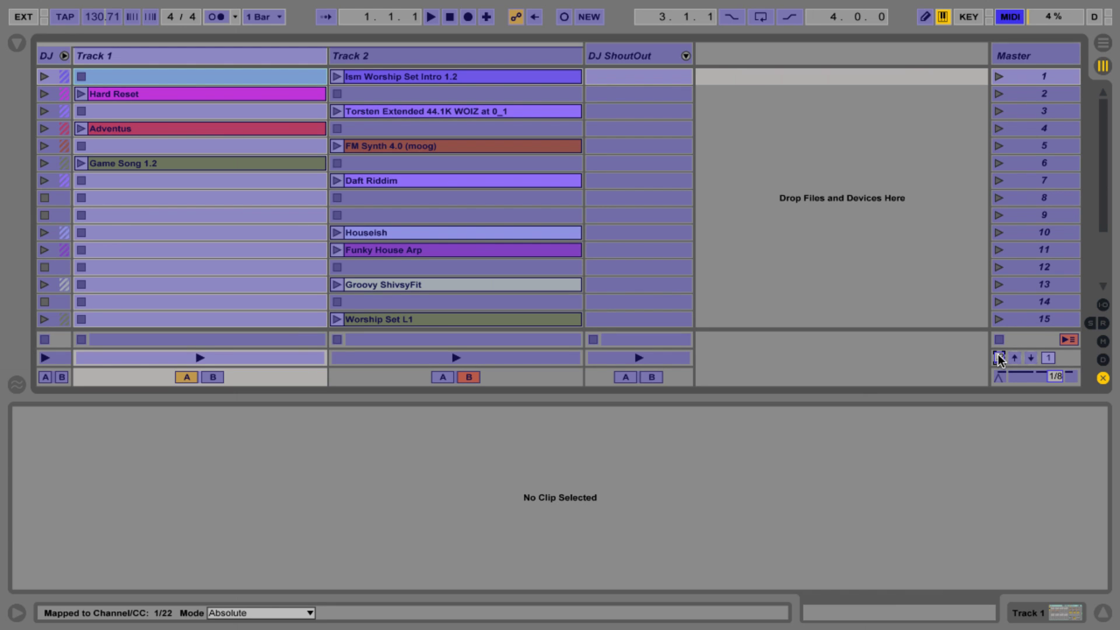
# Step: Exit map mode, launch scene 1 (Ism Worship Set Intro 1.2), then stop playback
pyautogui.click(1009, 17)
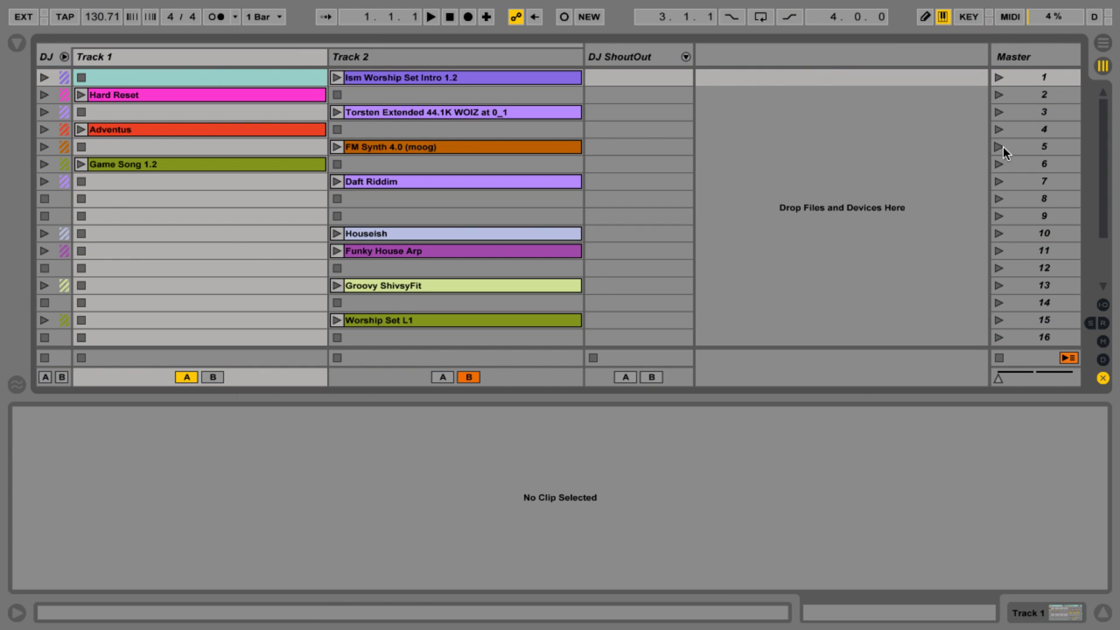
pyautogui.click(1037, 78)
pyautogui.press('Return')
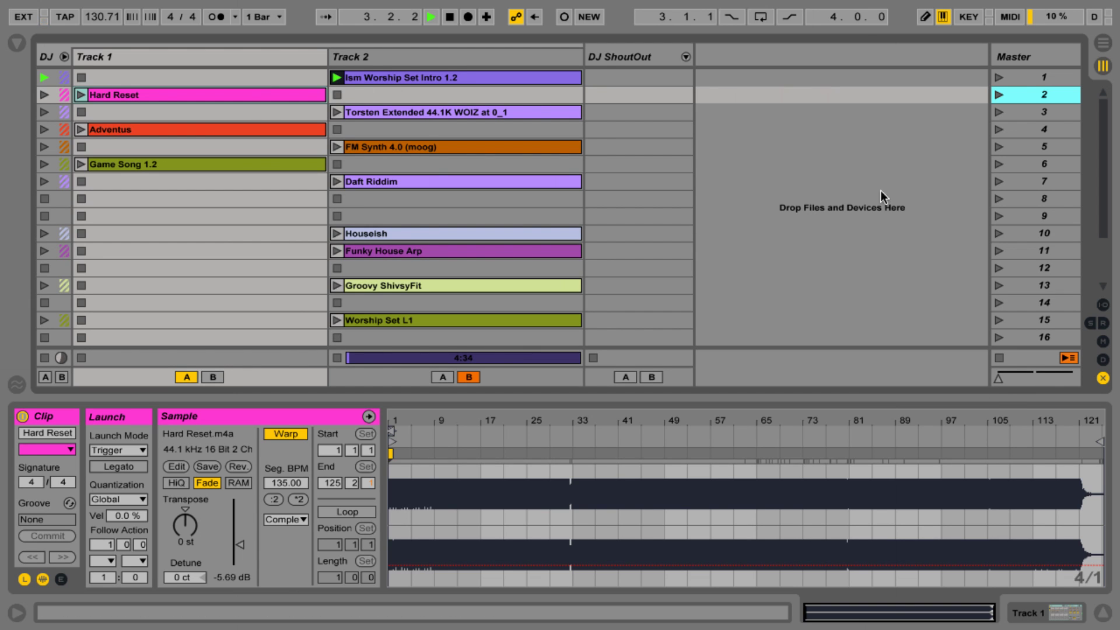
pyautogui.click(450, 17)
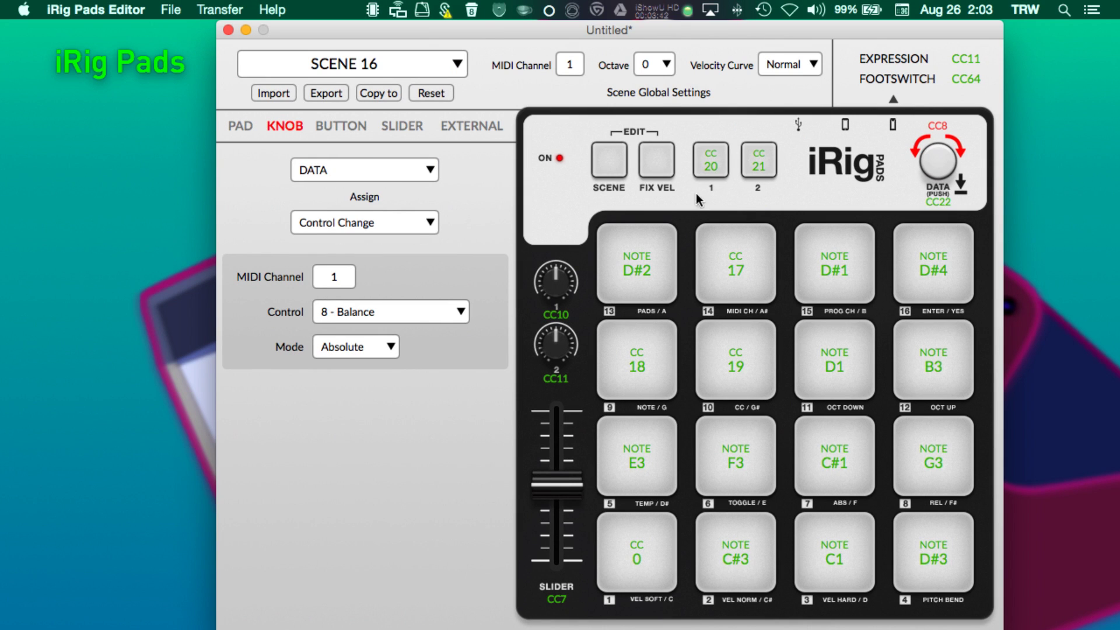
# Step: Confirm iRig buttons 1 and 2 send CC 20 and CC 21
pyautogui.click(722, 167)
pyautogui.click(758, 166)
pyautogui.click(722, 166)
pyautogui.click(758, 167)
pyautogui.click(706, 165)
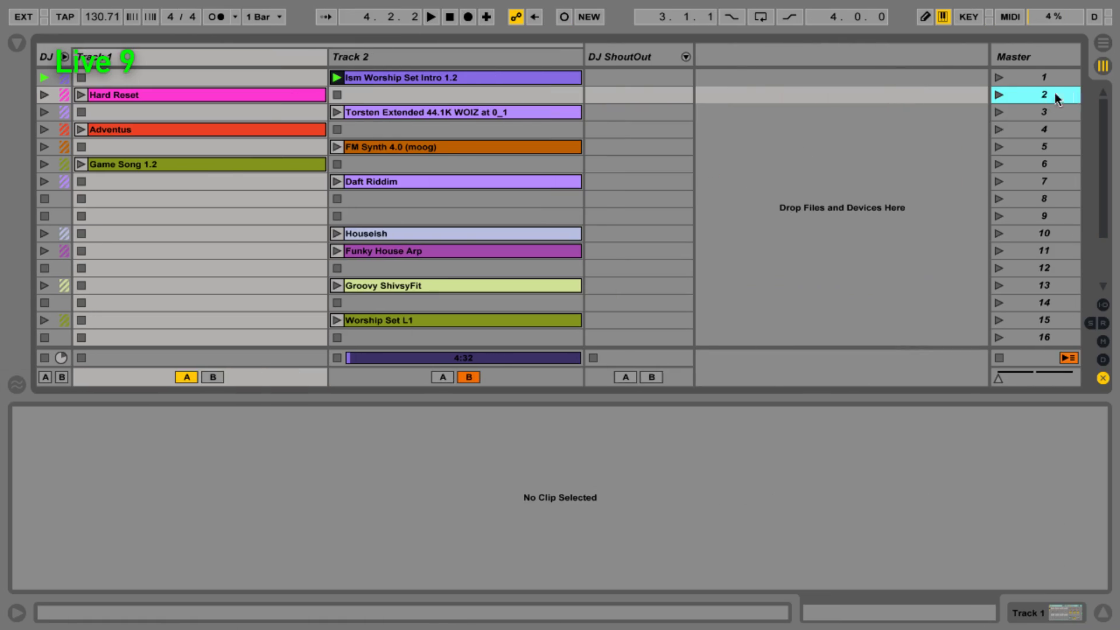
# Step: Map scene-up and scene-down selection to iRig buttons 1 and 2
pyautogui.click(1010, 22)
pyautogui.click(1016, 357)
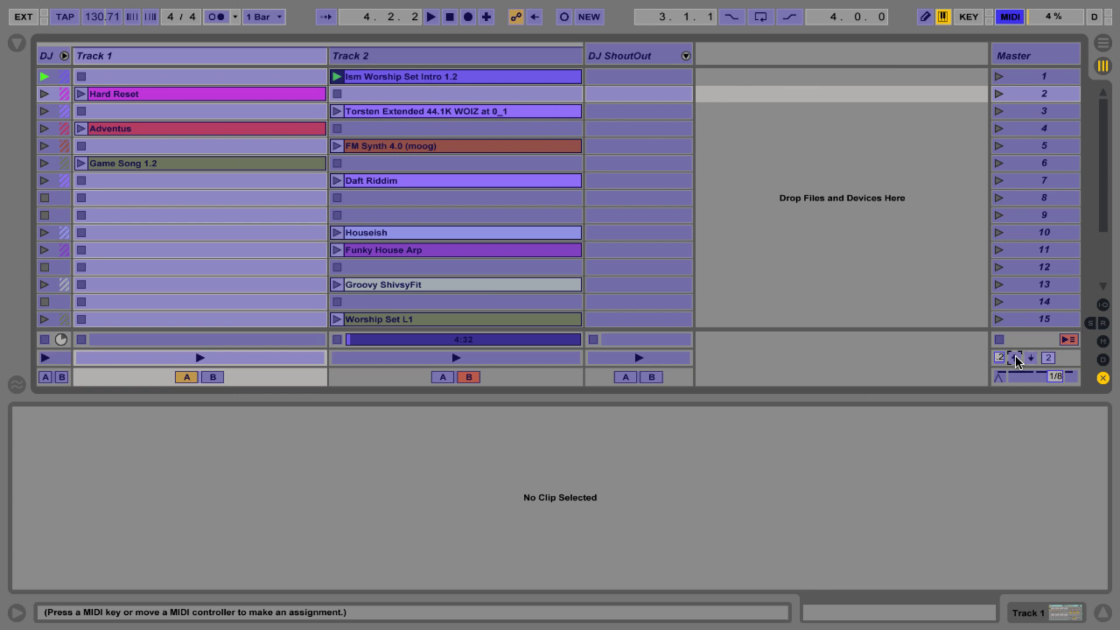
pyautogui.click(1030, 358)
pyautogui.click(1009, 17)
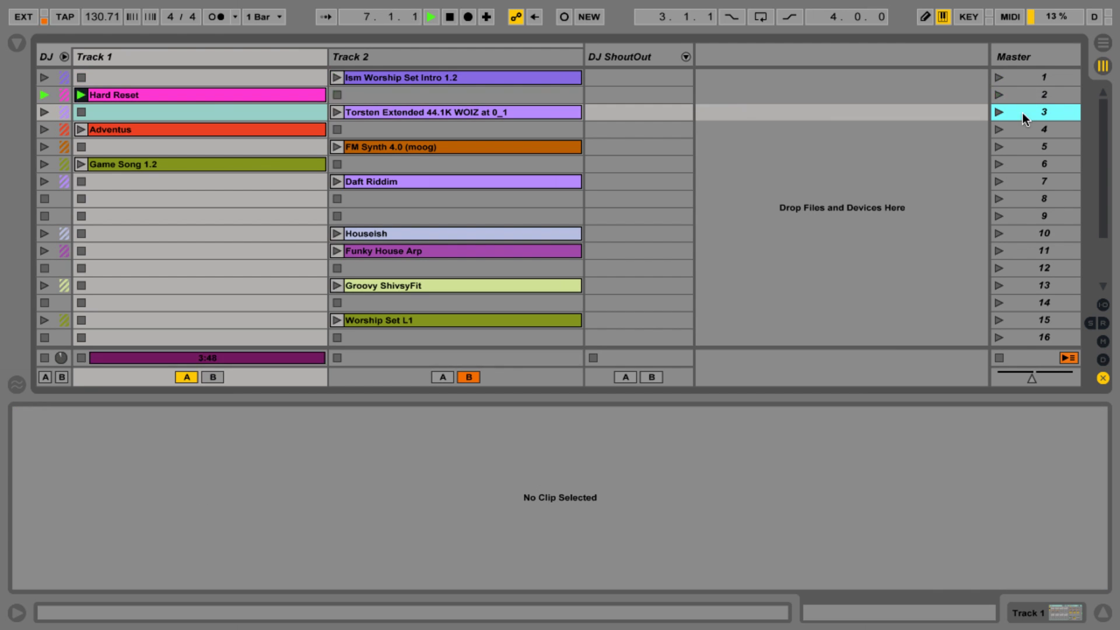
# Step: Test the mapping by launching scene 3, then stop playback
pyautogui.press('Return')
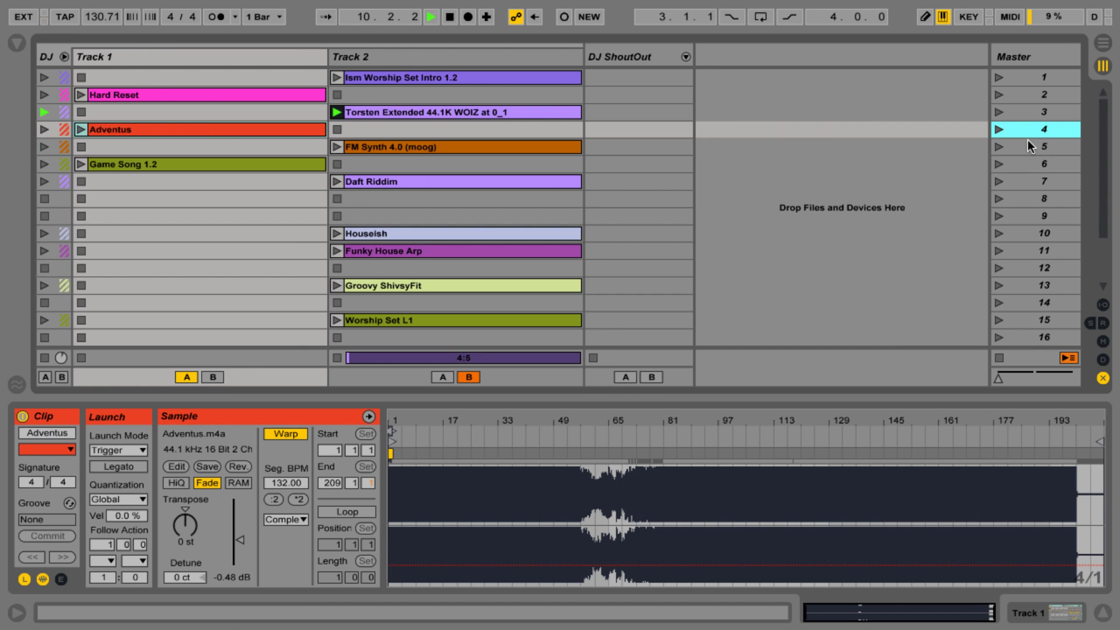
pyautogui.press('space')
pyautogui.hotkey('ctrl', 'Left')
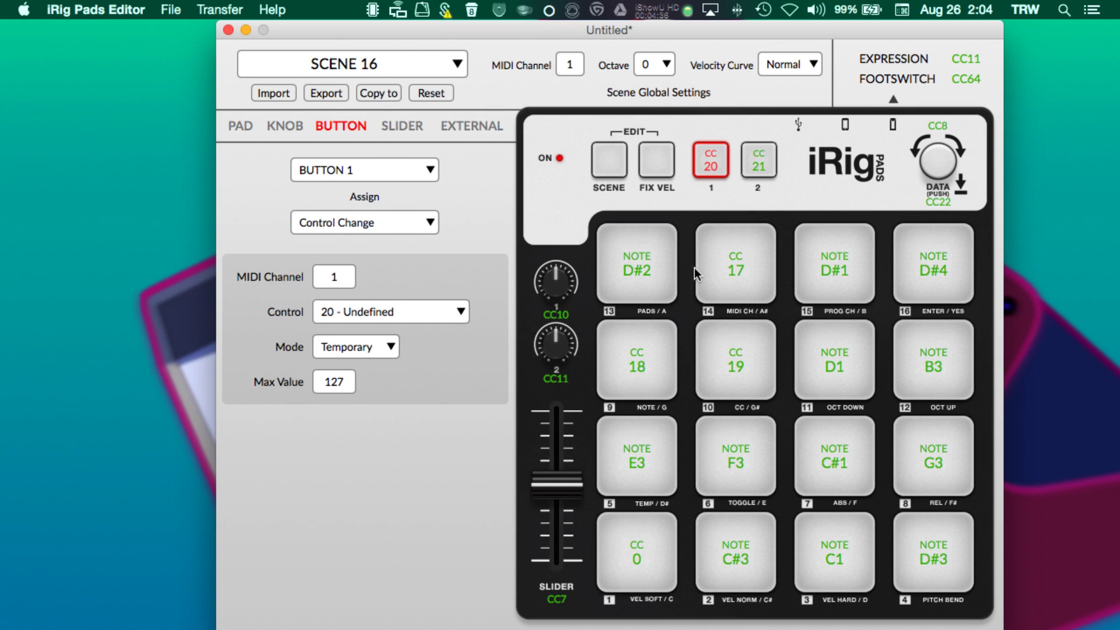
# Step: Check pads 13, 14, 15, 16 and 12, noting pad 14 sends CC 17
pyautogui.click(636, 259)
pyautogui.click(723, 270)
pyautogui.click(804, 272)
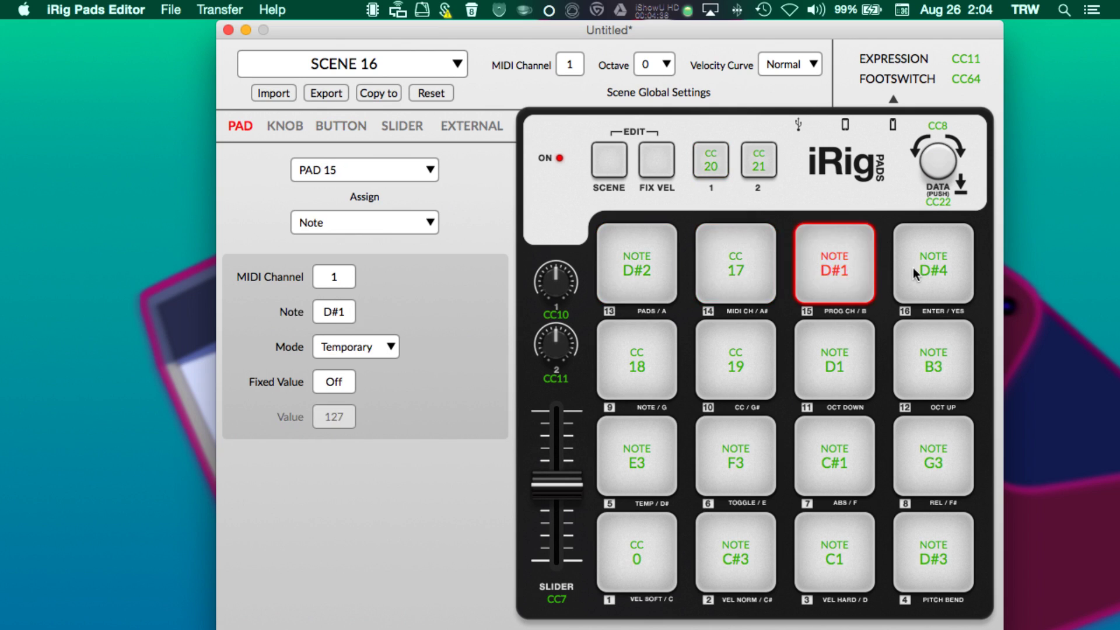
pyautogui.click(966, 268)
pyautogui.click(940, 337)
pyautogui.click(643, 274)
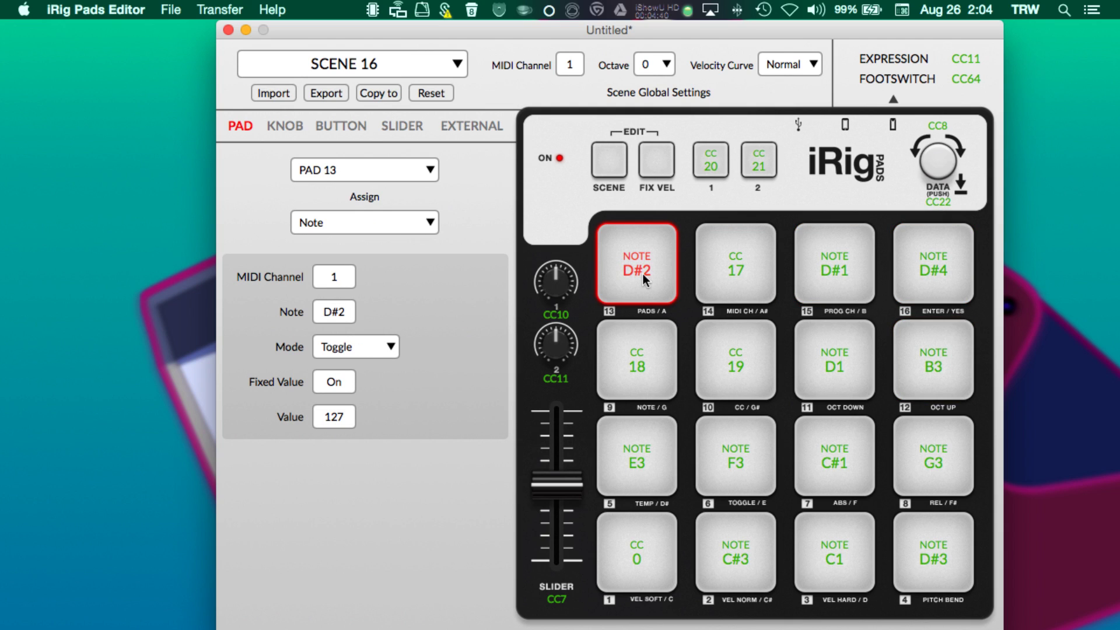
# Step: Review buttons 1 and 2 (CC 20, CC 21) and the DATA push (CC 22)
pyautogui.click(716, 166)
pyautogui.click(760, 164)
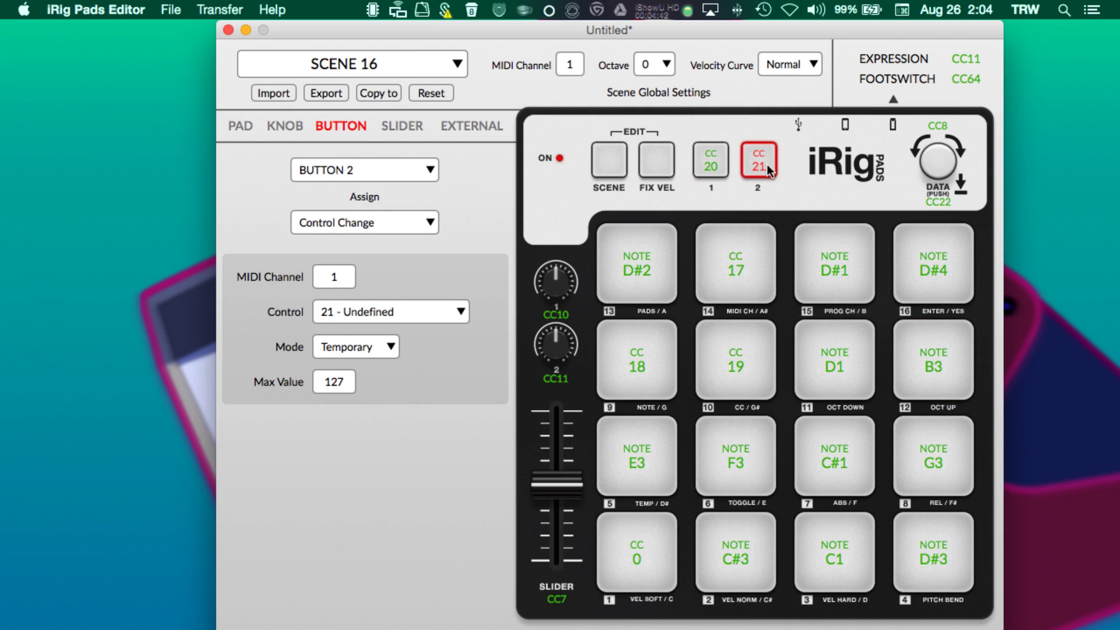
pyautogui.click(941, 161)
pyautogui.click(715, 164)
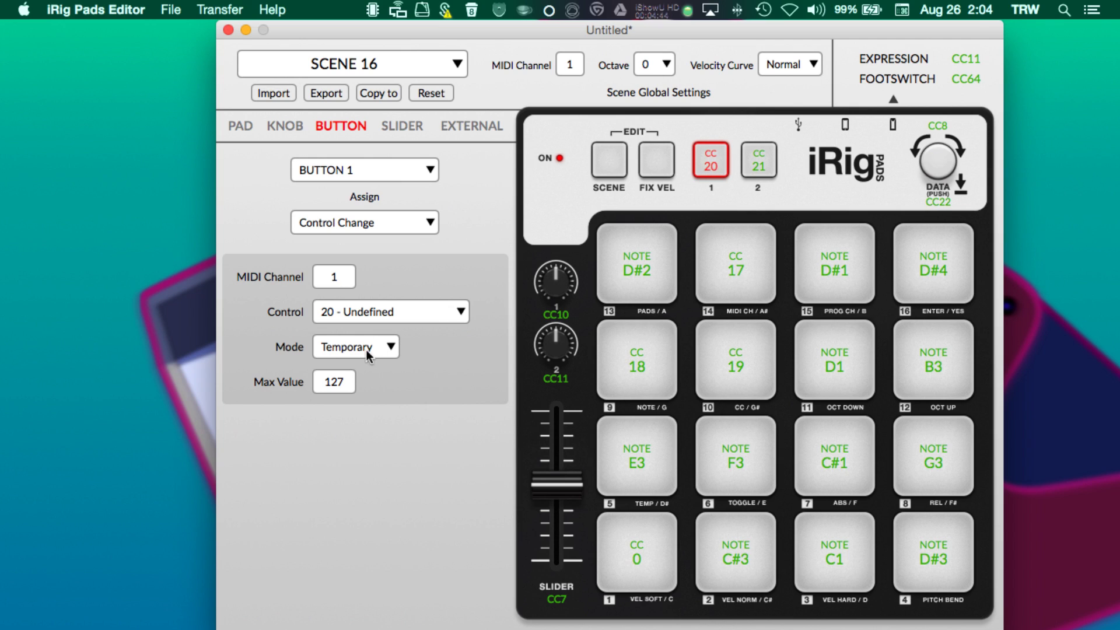
pyautogui.click(345, 345)
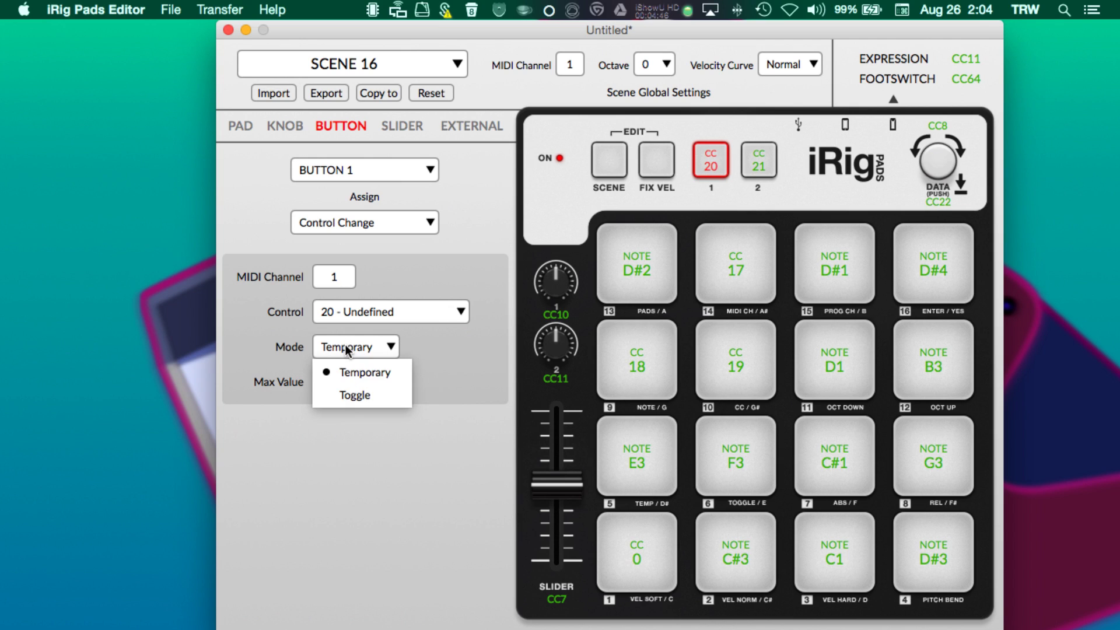
pyautogui.click(758, 167)
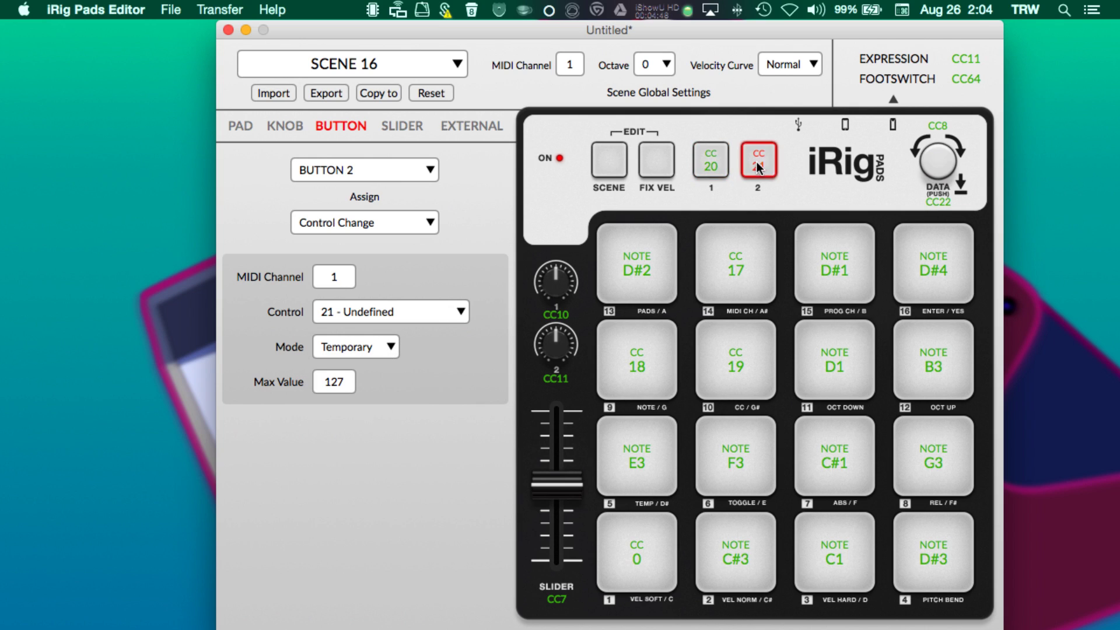
pyautogui.click(950, 168)
pyautogui.click(767, 164)
pyautogui.click(723, 163)
pyautogui.click(759, 160)
# Step: Compare pad 13 with pads 9 (CC 18), 10 (CC 19) and 14 (CC 17)
pyautogui.click(646, 256)
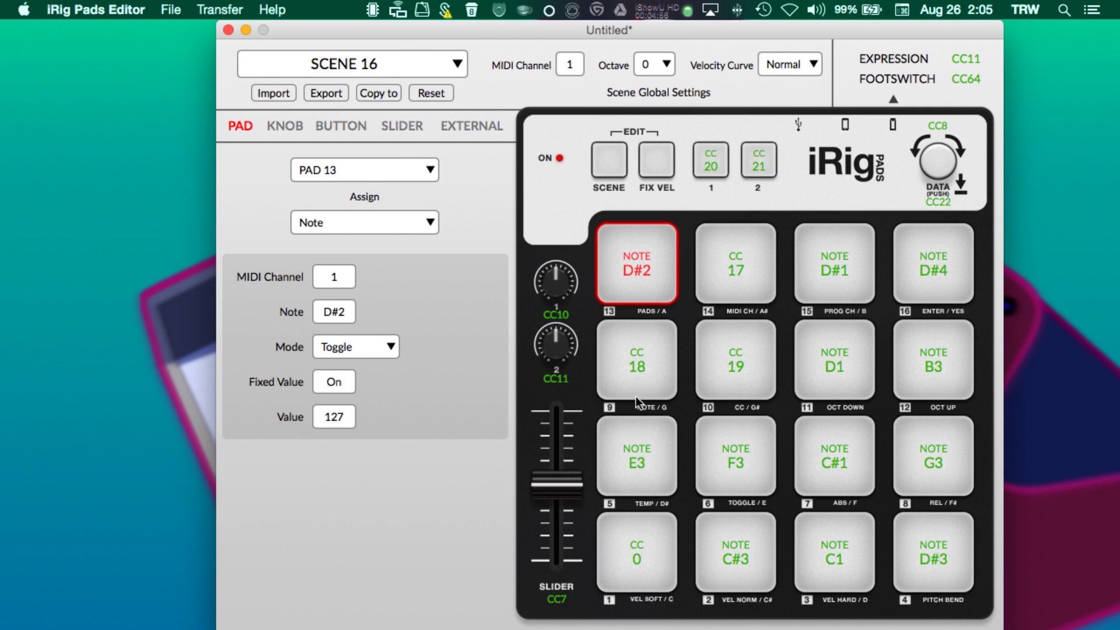
pyautogui.click(662, 382)
pyautogui.click(729, 358)
pyautogui.click(703, 291)
pyautogui.click(650, 289)
pyautogui.click(650, 352)
pyautogui.click(718, 352)
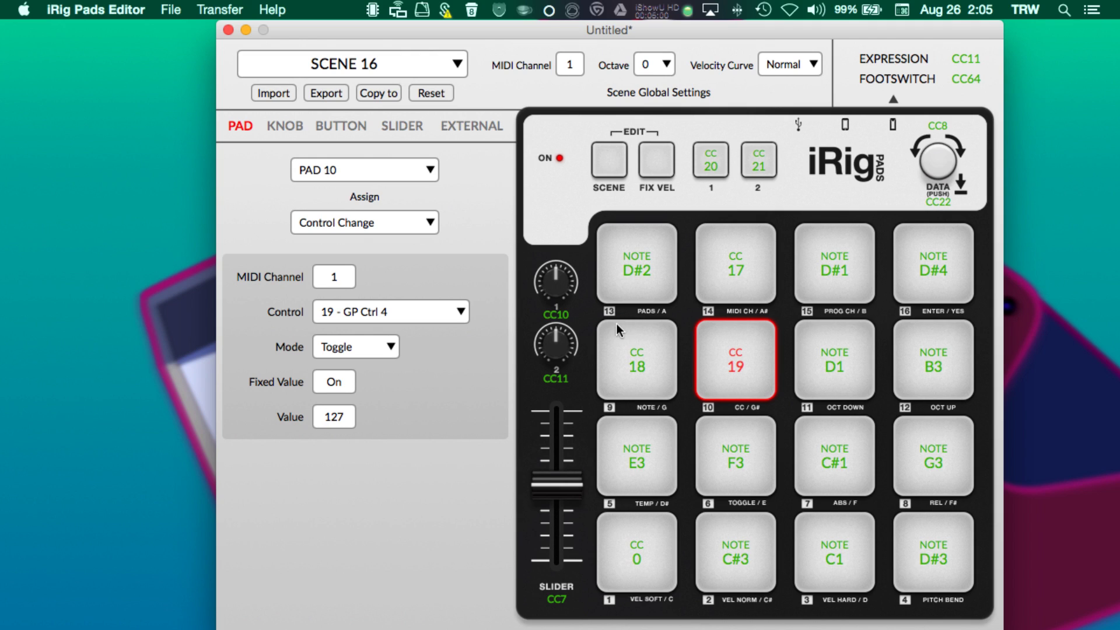
# Step: Confirm pad 13 plays note D#2 and pad 14 sends CC 17
pyautogui.click(645, 279)
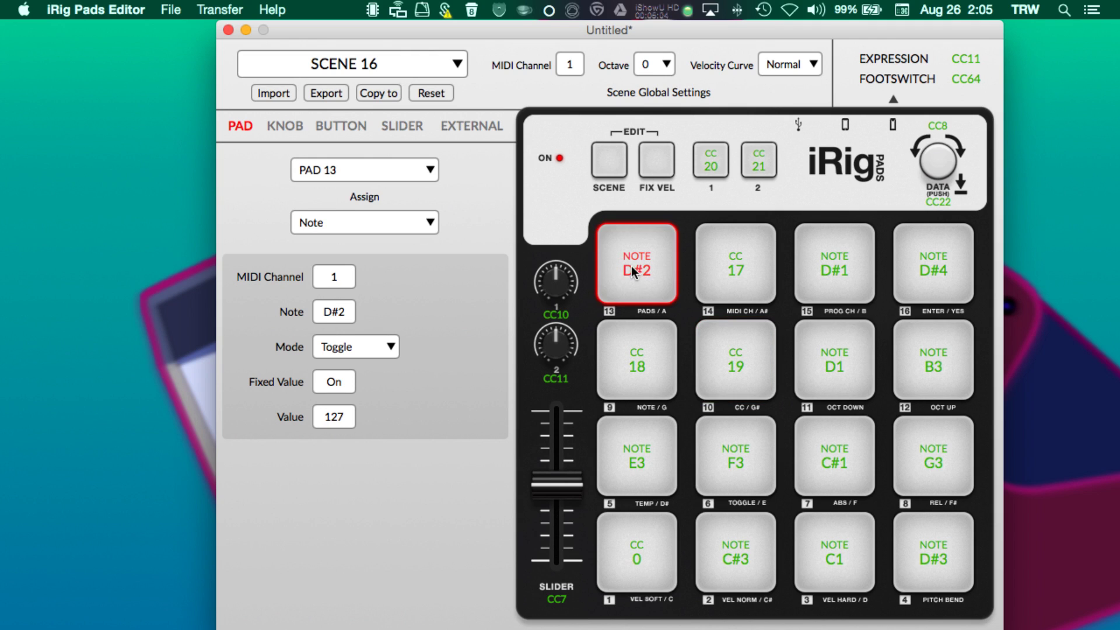
pyautogui.click(631, 352)
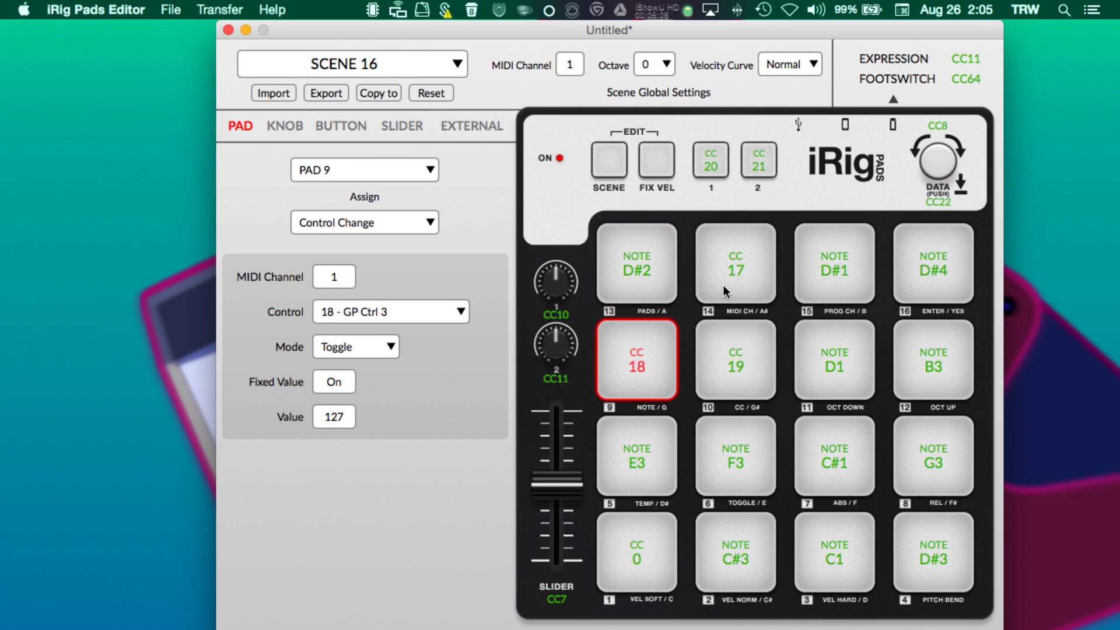
pyautogui.click(737, 257)
pyautogui.click(724, 350)
pyautogui.click(632, 264)
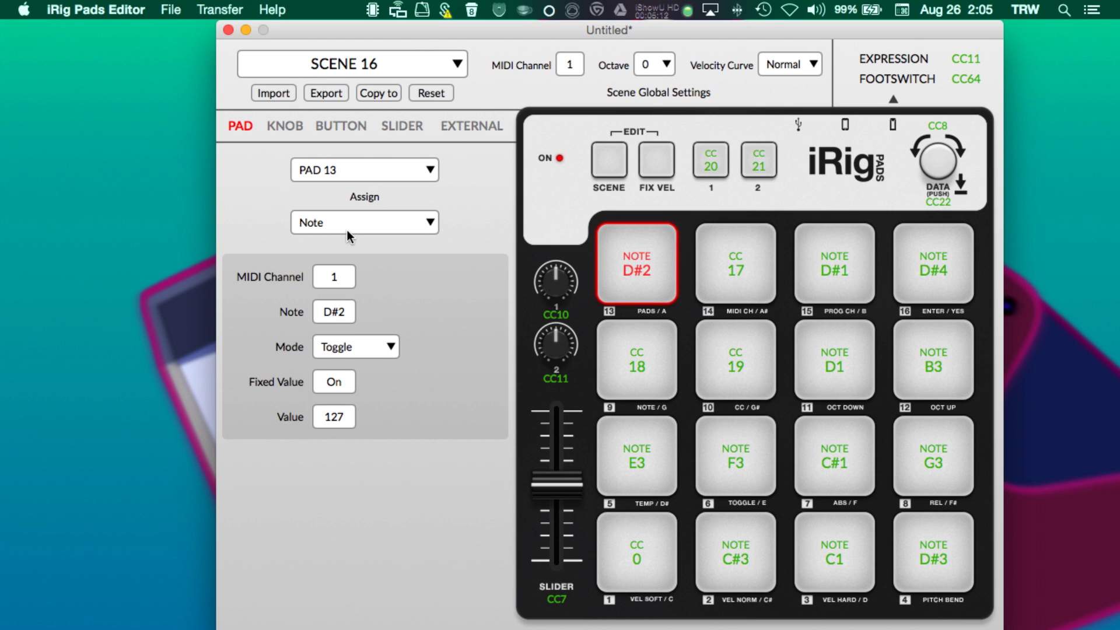
pyautogui.click(734, 279)
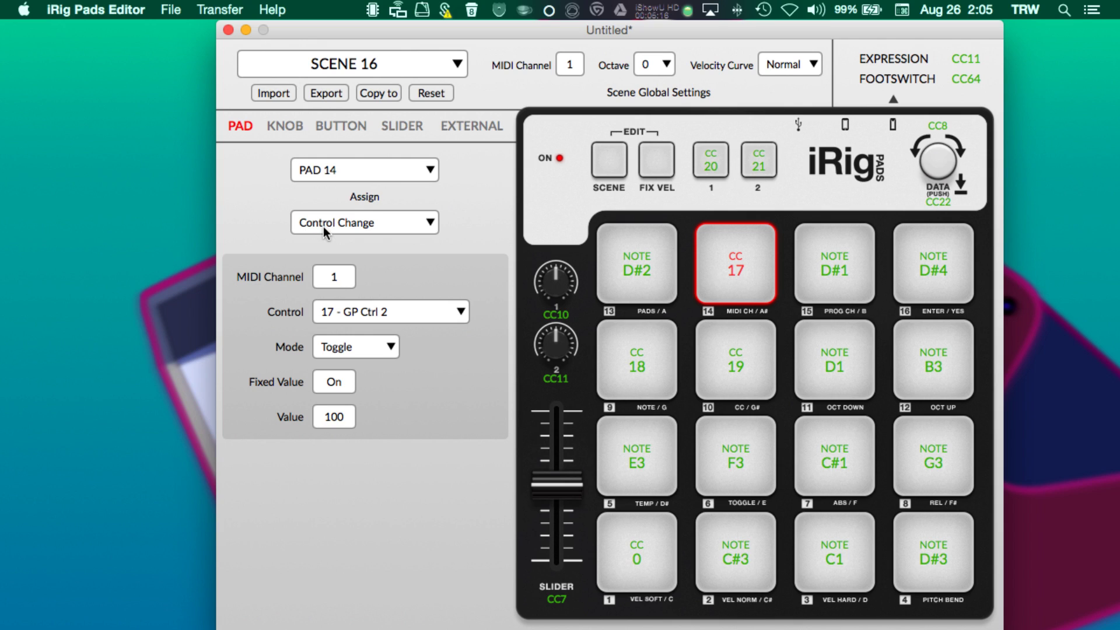
pyautogui.click(635, 279)
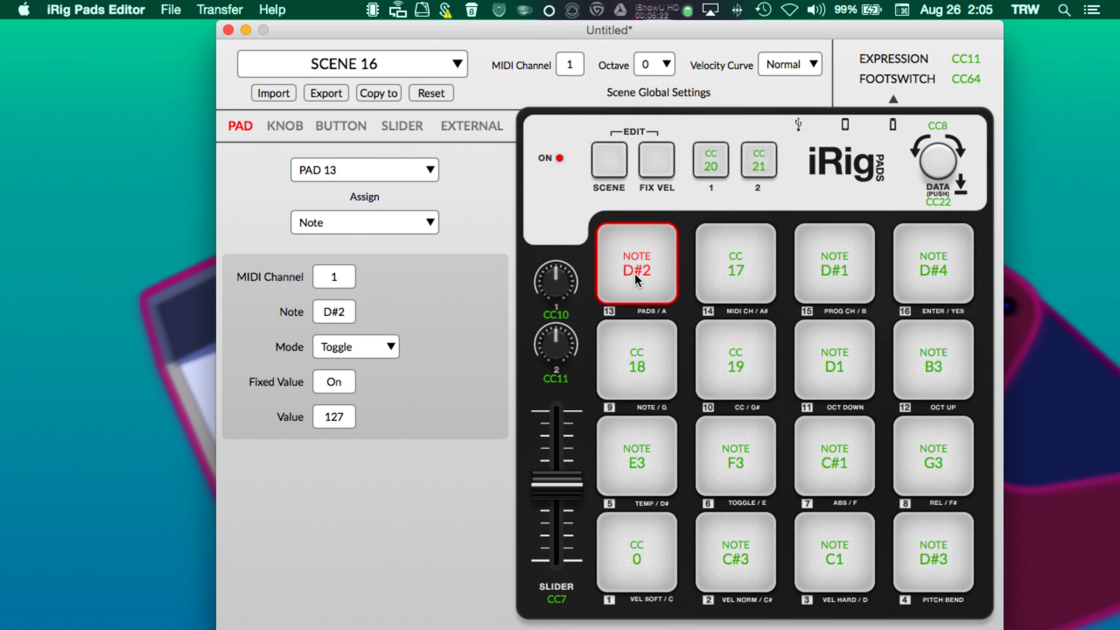
pyautogui.press('super+Tab')
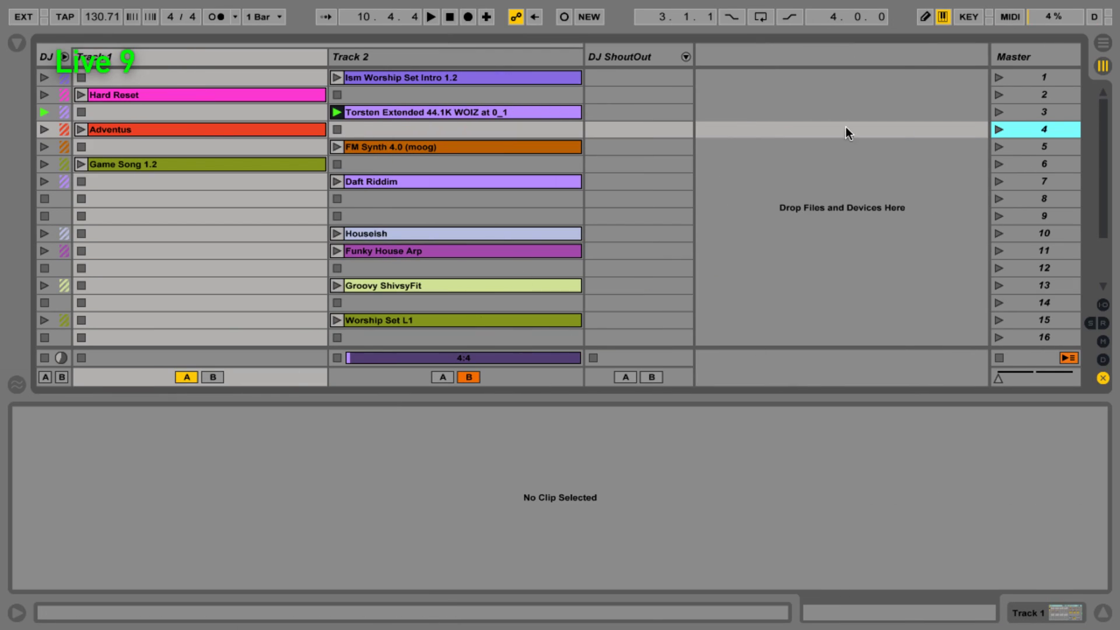
pyautogui.press('super+Tab')
# Step: Select Track 1 to show its FX 1 and EQ Three devices, then toggle the EQ's high band
pyautogui.click(236, 62)
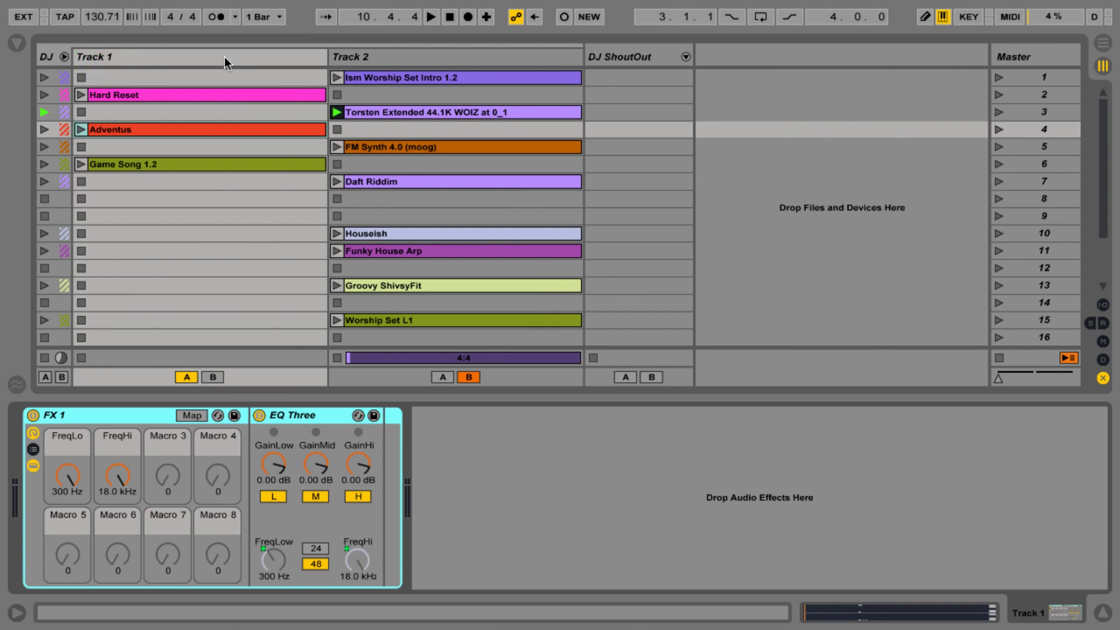
pyautogui.click(225, 58)
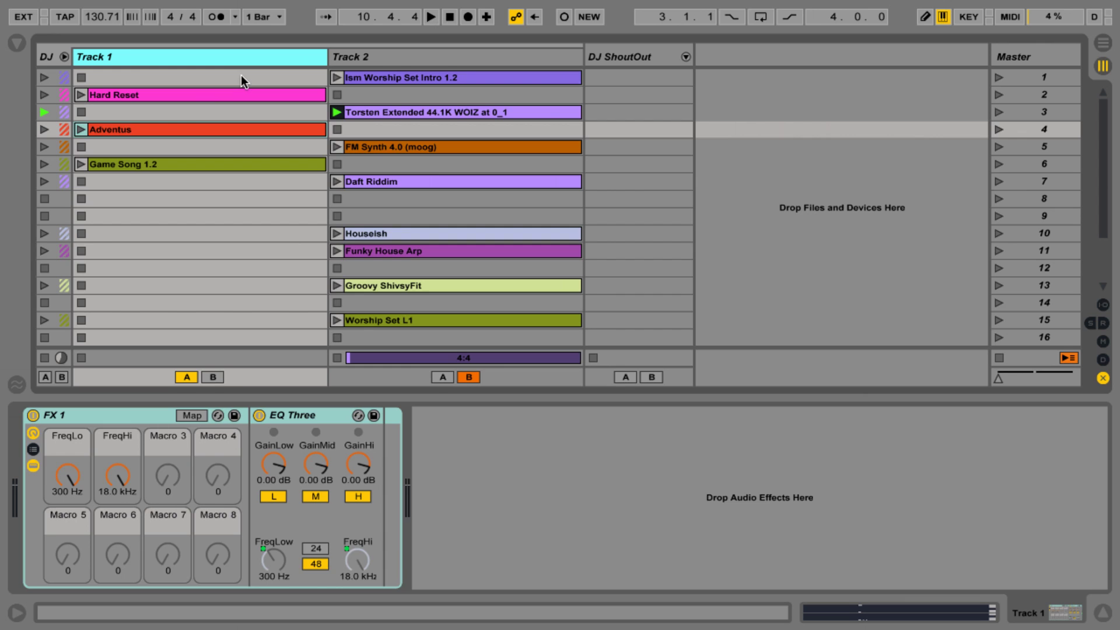
pyautogui.click(363, 496)
pyautogui.click(363, 496)
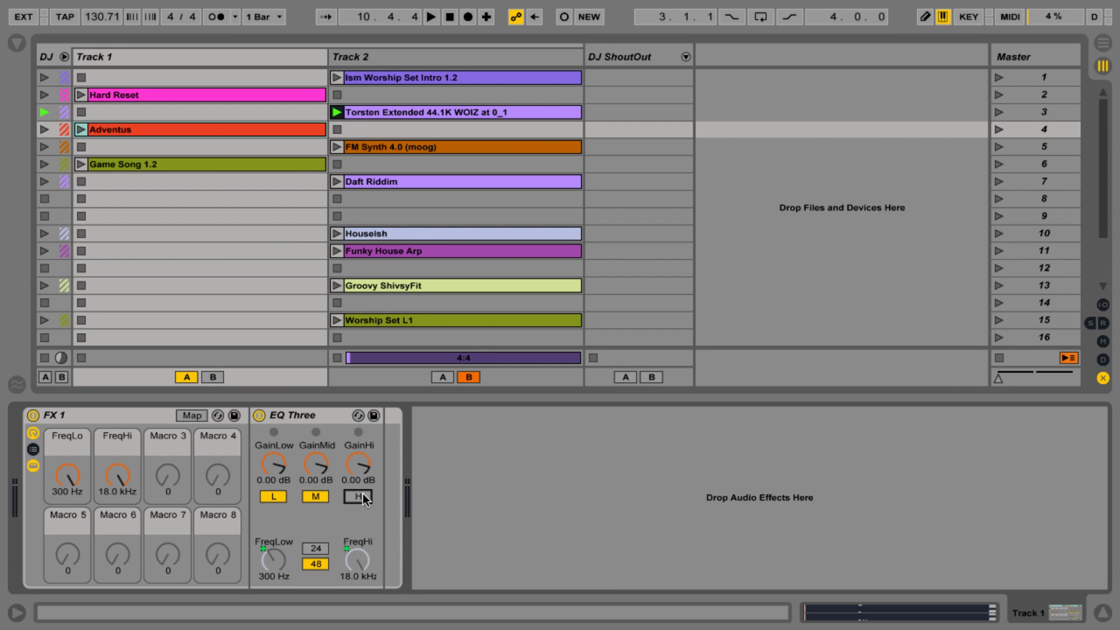
pyautogui.click(363, 496)
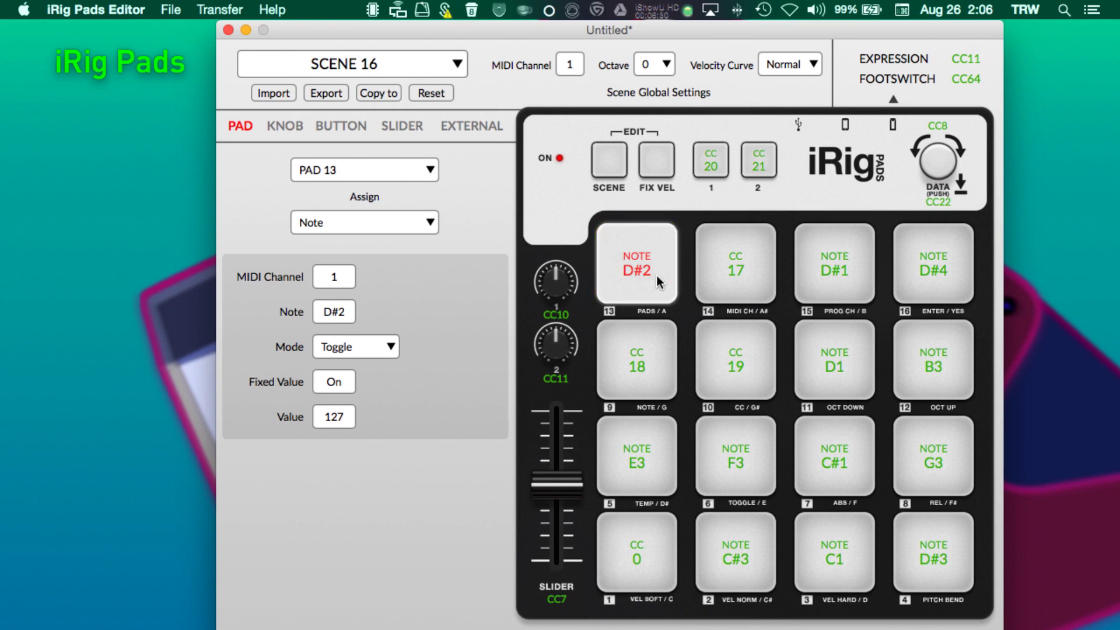
pyautogui.click(656, 278)
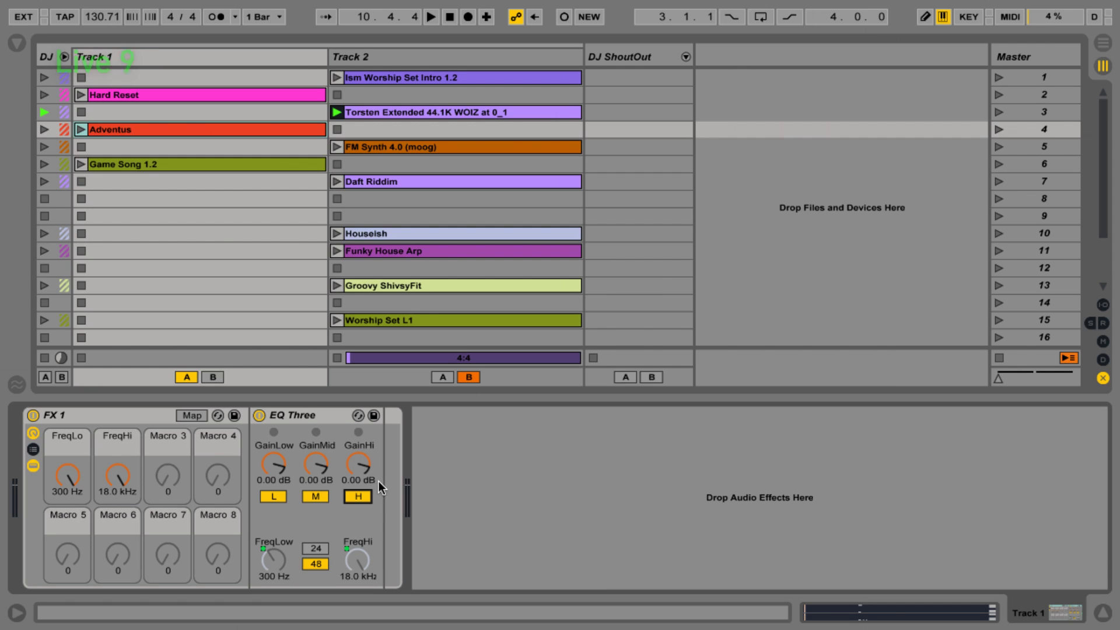
pyautogui.click(358, 496)
# Step: In MIDI Map Mode, assign Track 1's EQ Three H switch to pad 13's D#2 note
pyautogui.click(1008, 18)
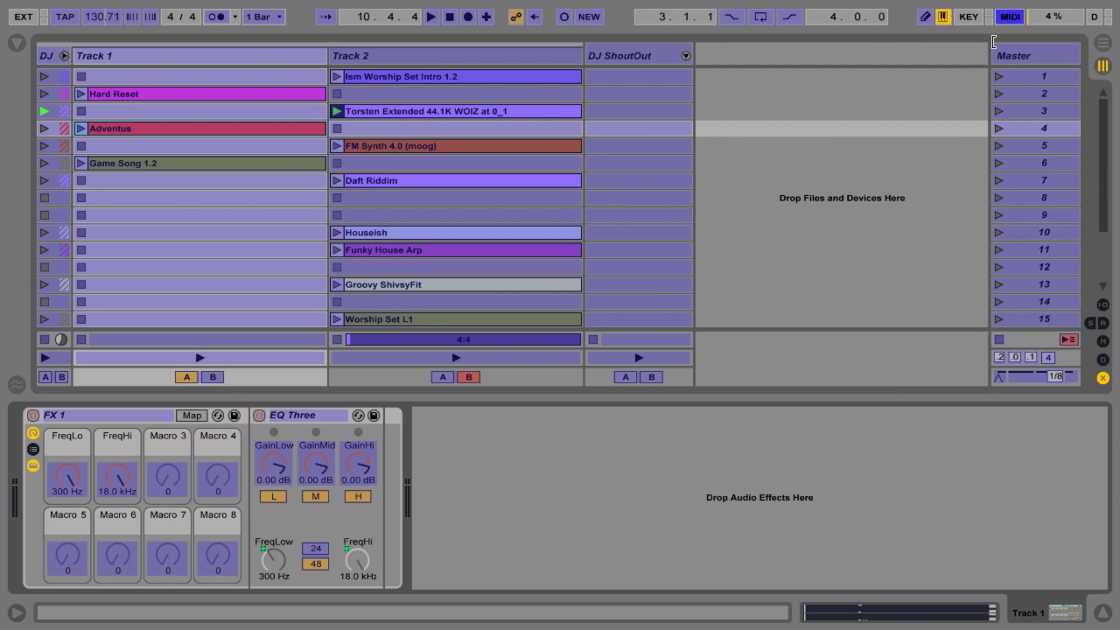
pyautogui.click(361, 497)
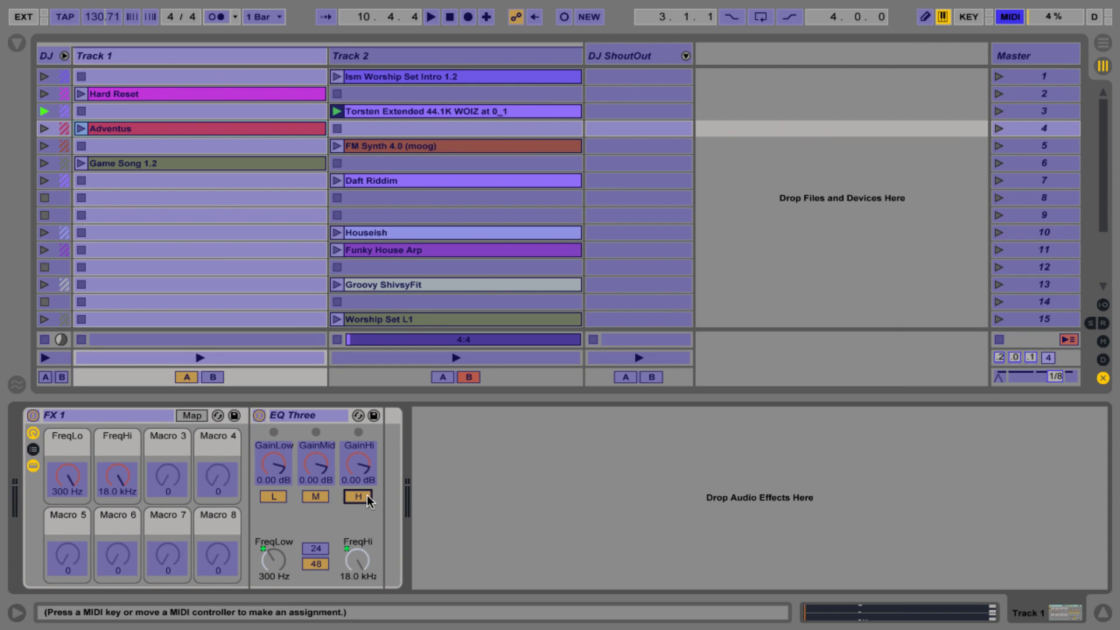
pyautogui.press('e')
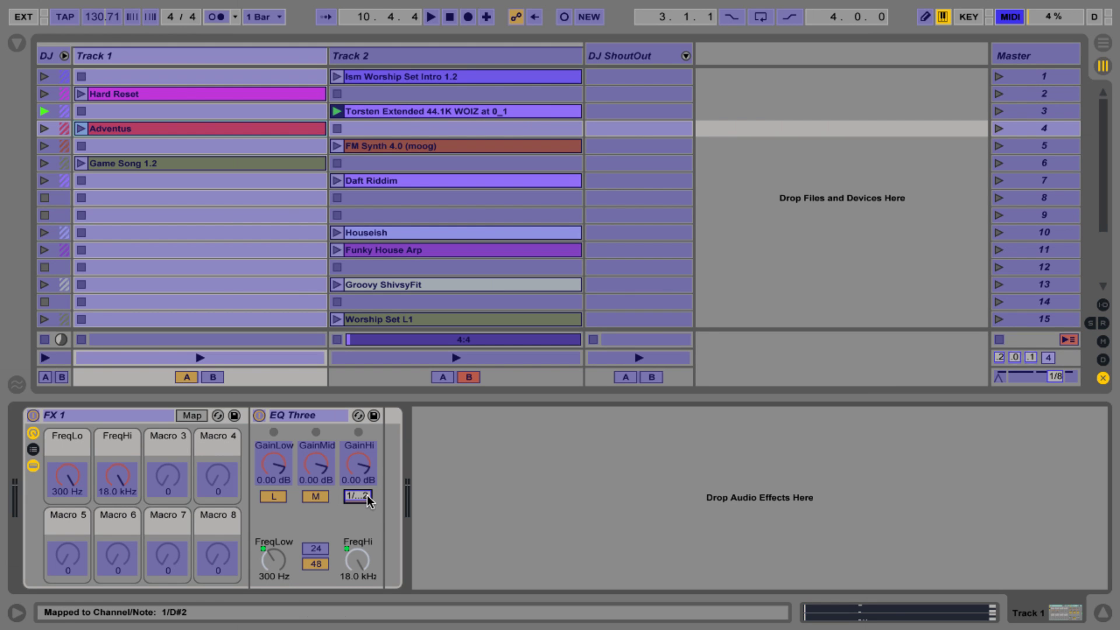
pyautogui.hotkey('ctrl', 'm')
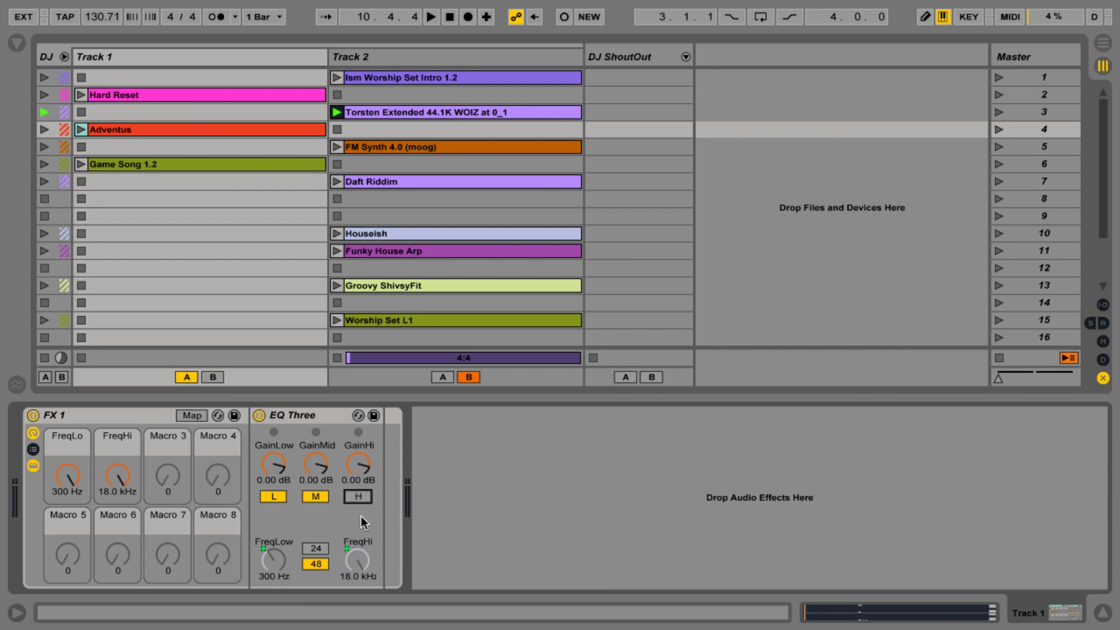
# Step: Switch Track 1's EQ Three high band (H) back on
pyautogui.click(358, 499)
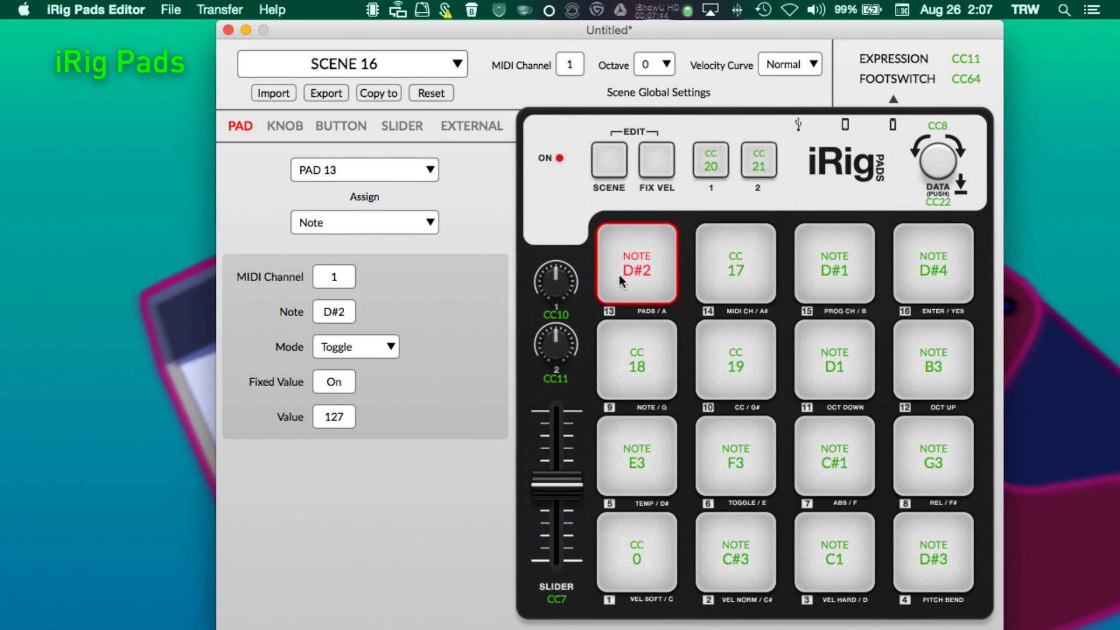
# Step: Set pad 13's Assign to Control Change (CC 16 - GP Ctrl 1), keeping Toggle mode
pyautogui.click(413, 226)
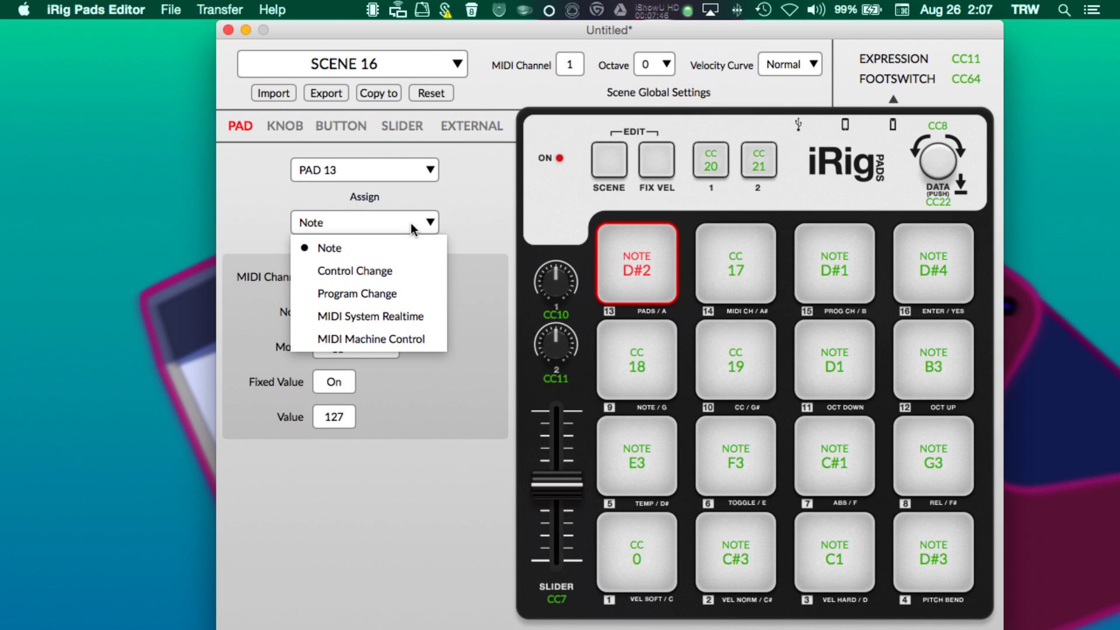
pyautogui.click(374, 271)
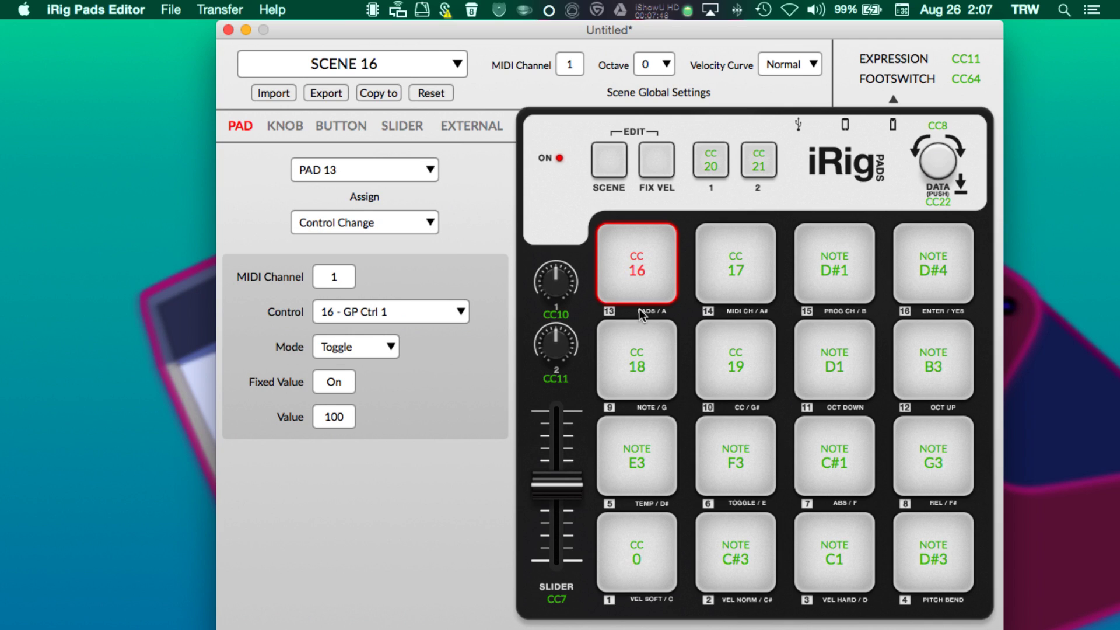
pyautogui.click(337, 350)
pyautogui.click(429, 347)
# Step: Compare pad 13 with pads 14 and 9, which send CC 17 and CC 18
pyautogui.click(730, 262)
pyautogui.click(655, 289)
pyautogui.click(656, 352)
pyautogui.click(654, 270)
pyautogui.click(654, 269)
pyautogui.click(665, 360)
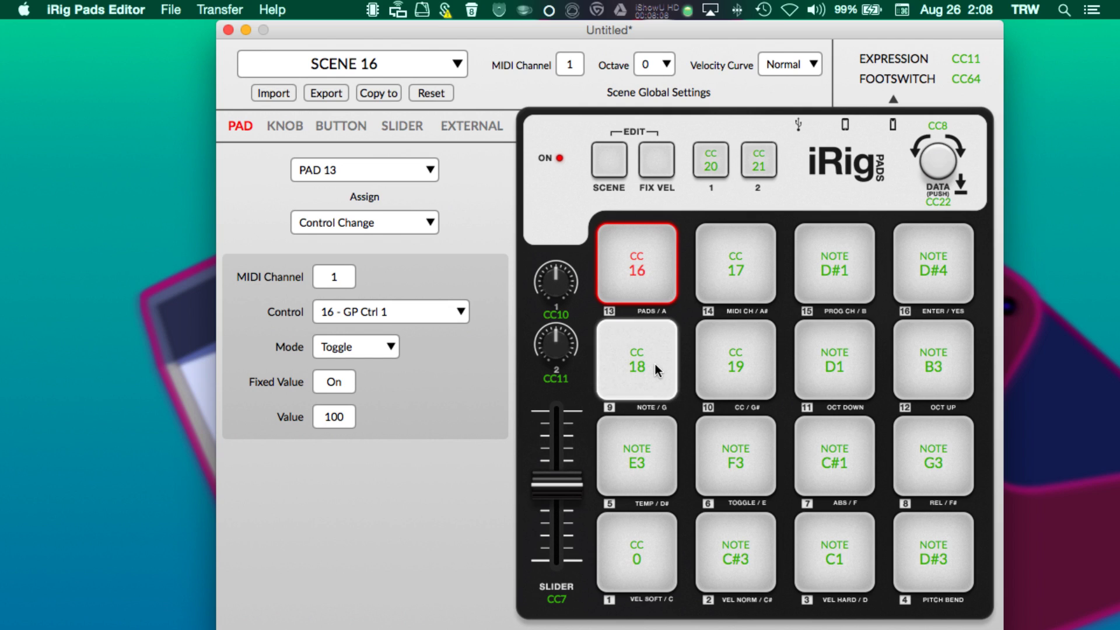
pyautogui.click(642, 289)
pyautogui.click(746, 282)
# Step: Check pads 10 and 14's CCs, then test Track 1's EQ Three high band off and on
pyautogui.click(738, 346)
pyautogui.click(736, 291)
pyautogui.click(653, 268)
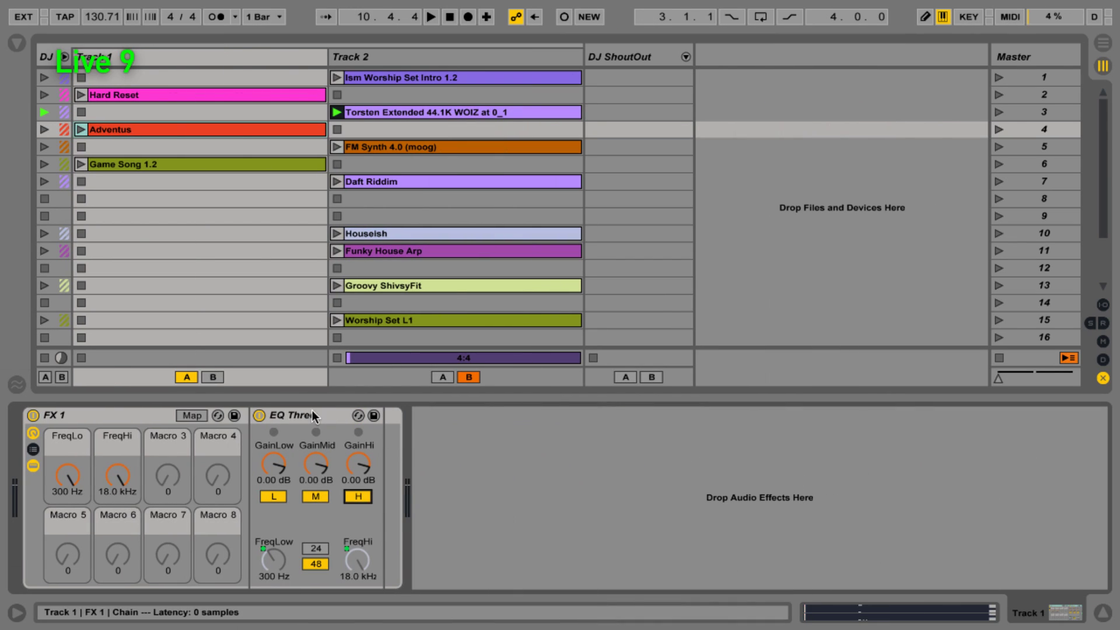
pyautogui.click(366, 495)
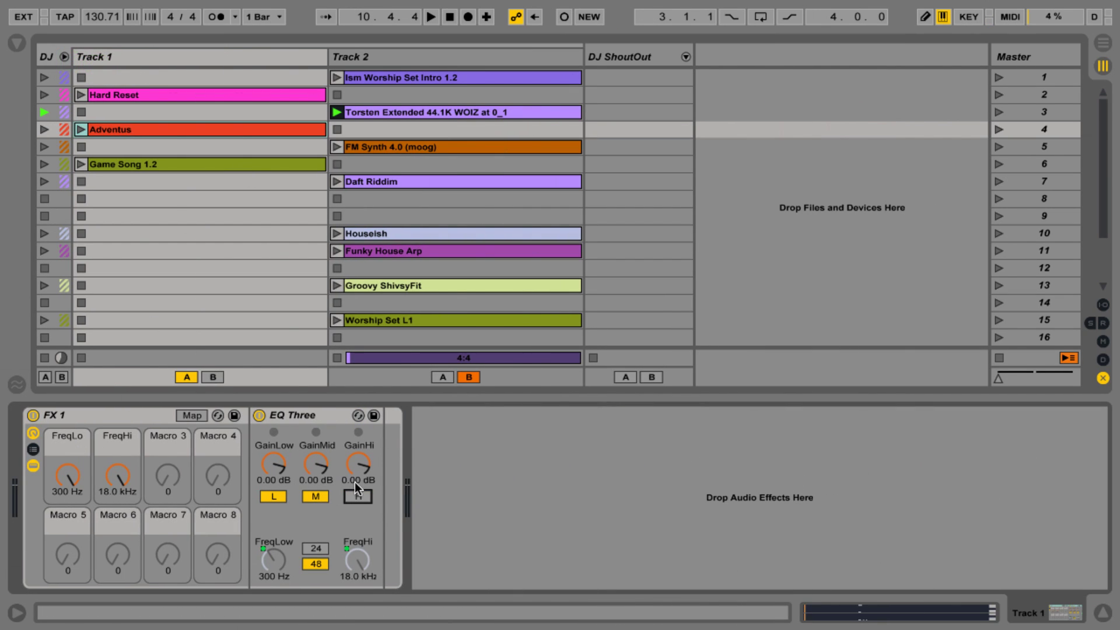
pyautogui.click(358, 497)
# Step: MIDI-map Track 1's low band to CC 18 and Track 2's high/low bands to CC 17/19
pyautogui.hotkey('ctrl', 'm')
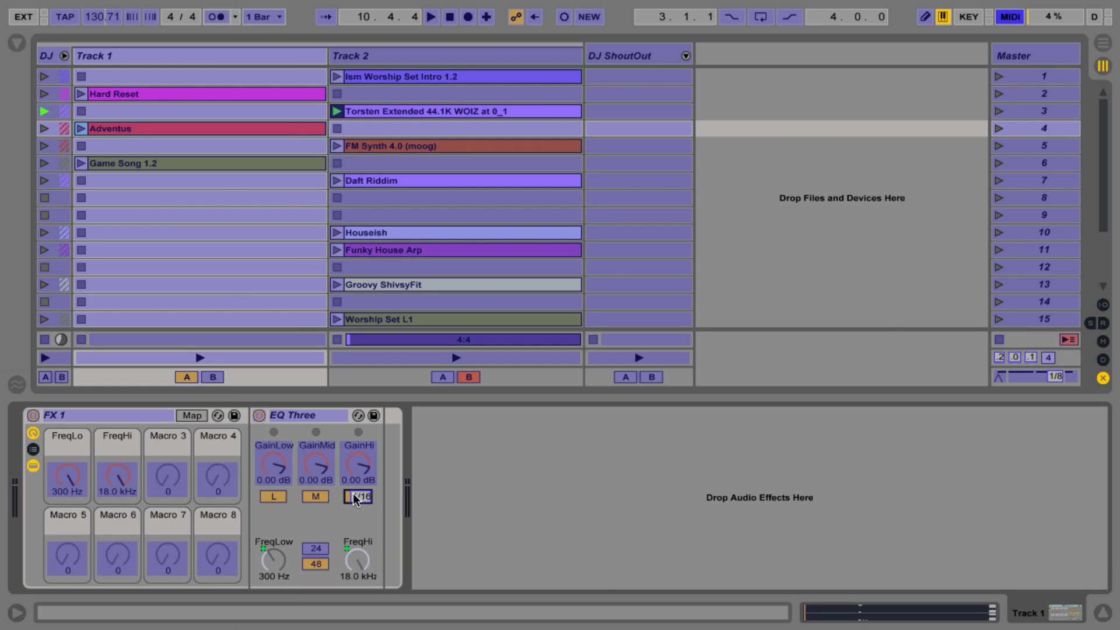
pyautogui.click(277, 498)
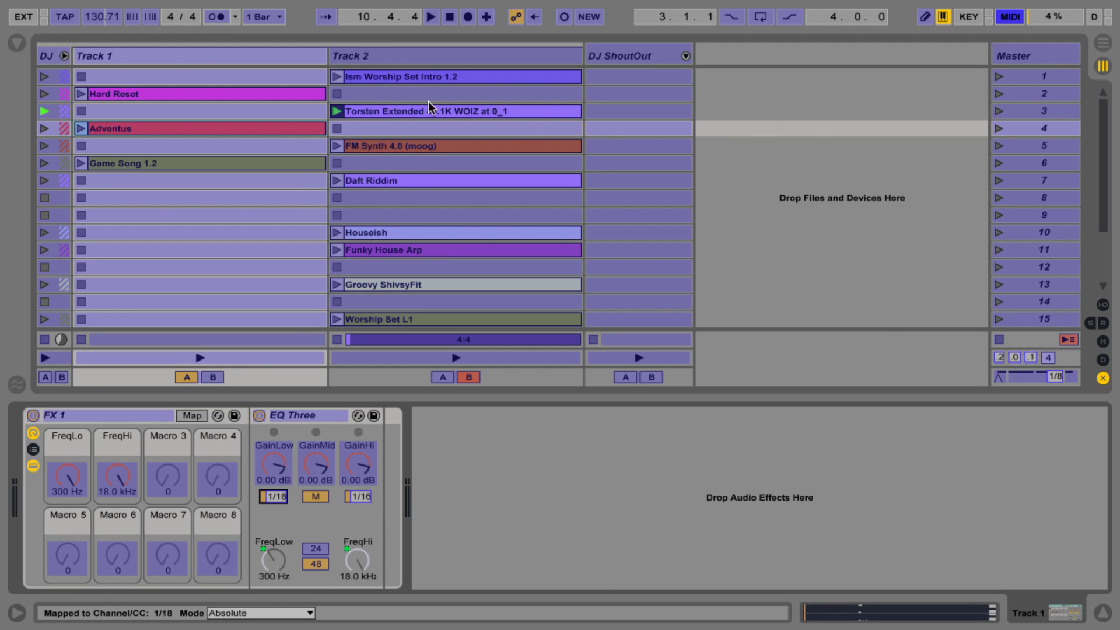
pyautogui.click(418, 57)
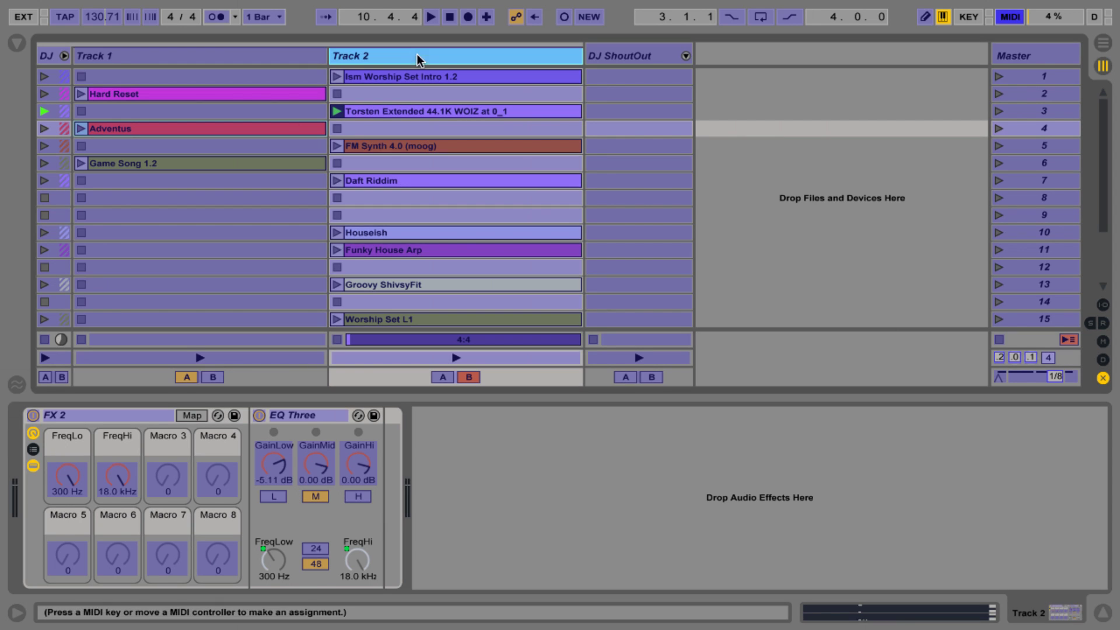
pyautogui.click(362, 497)
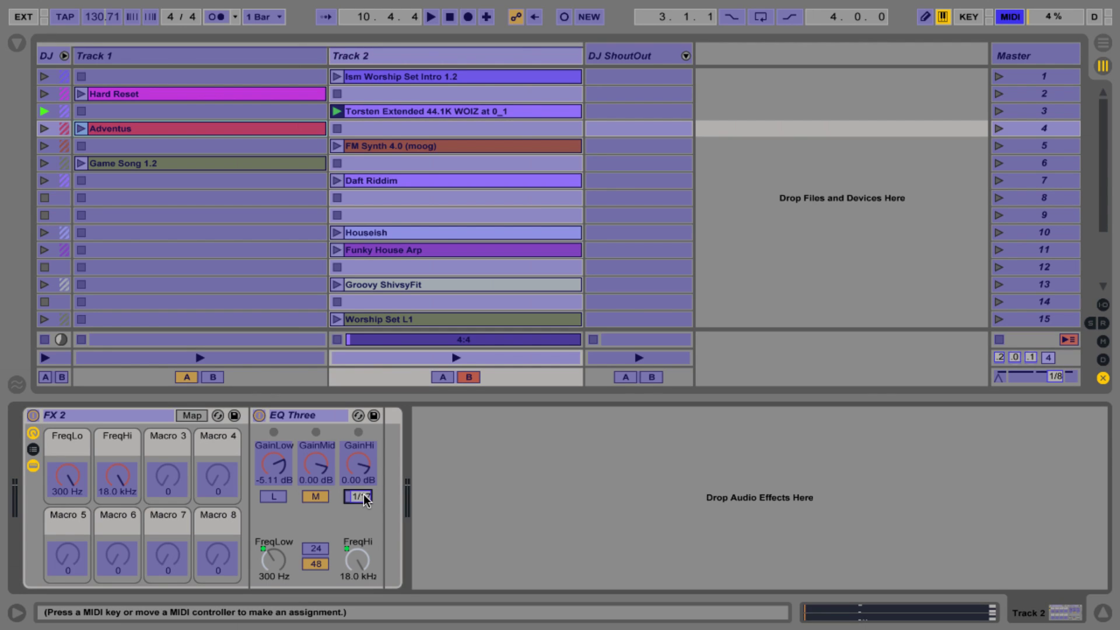
pyautogui.click(279, 496)
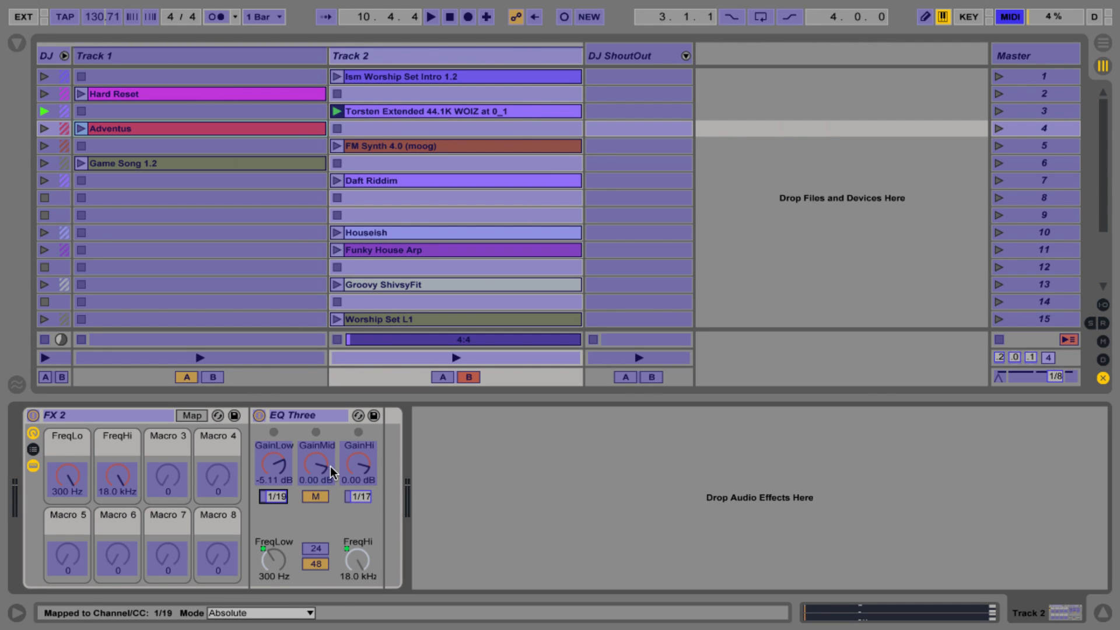
pyautogui.hotkey('ctrl', 'm')
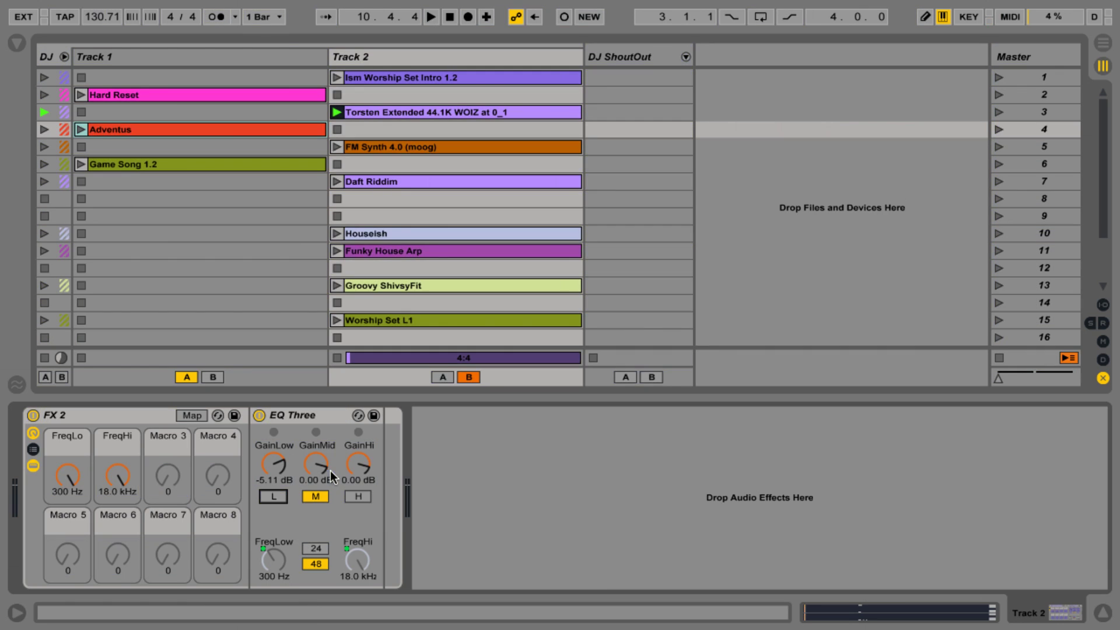
# Step: Turn Track 2's EQ Three low band on, then kill it again
pyautogui.click(268, 501)
pyautogui.click(267, 502)
# Step: Show Track 1's effects chain, then check knob 1 (CC 10) and knob 2 (CC 11) in the editor
pyautogui.click(295, 54)
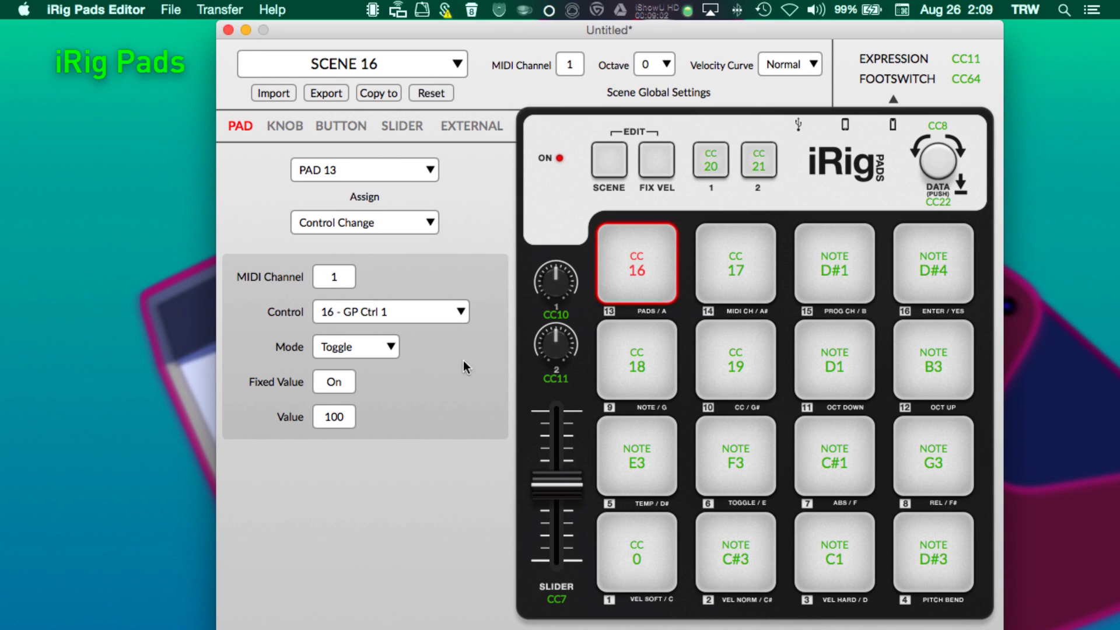
pyautogui.click(563, 294)
pyautogui.click(555, 338)
pyautogui.click(557, 291)
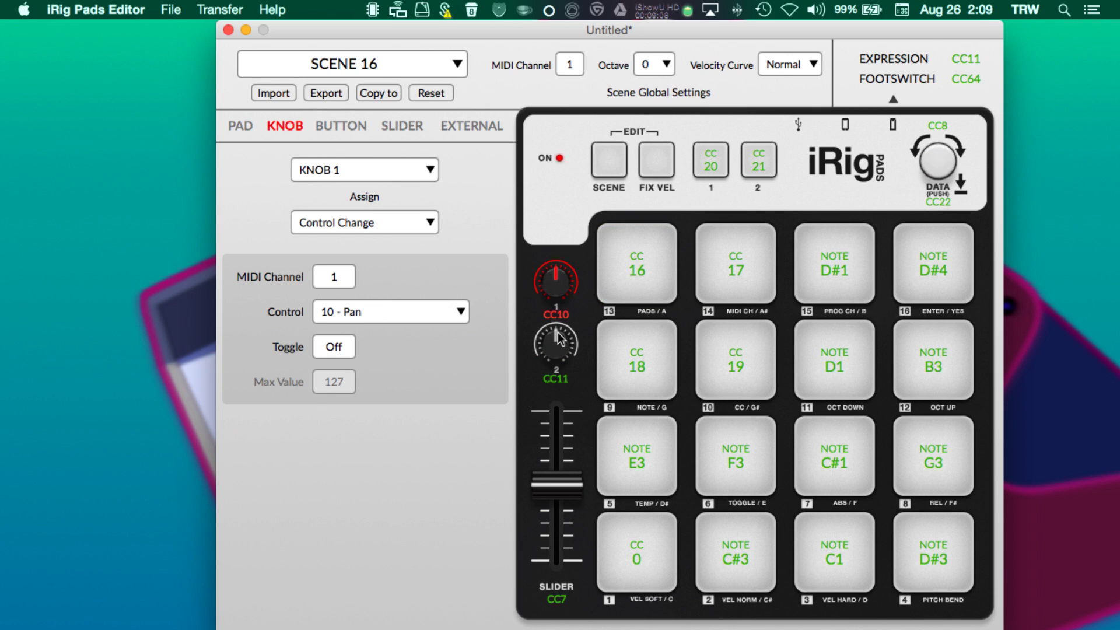
pyautogui.click(558, 342)
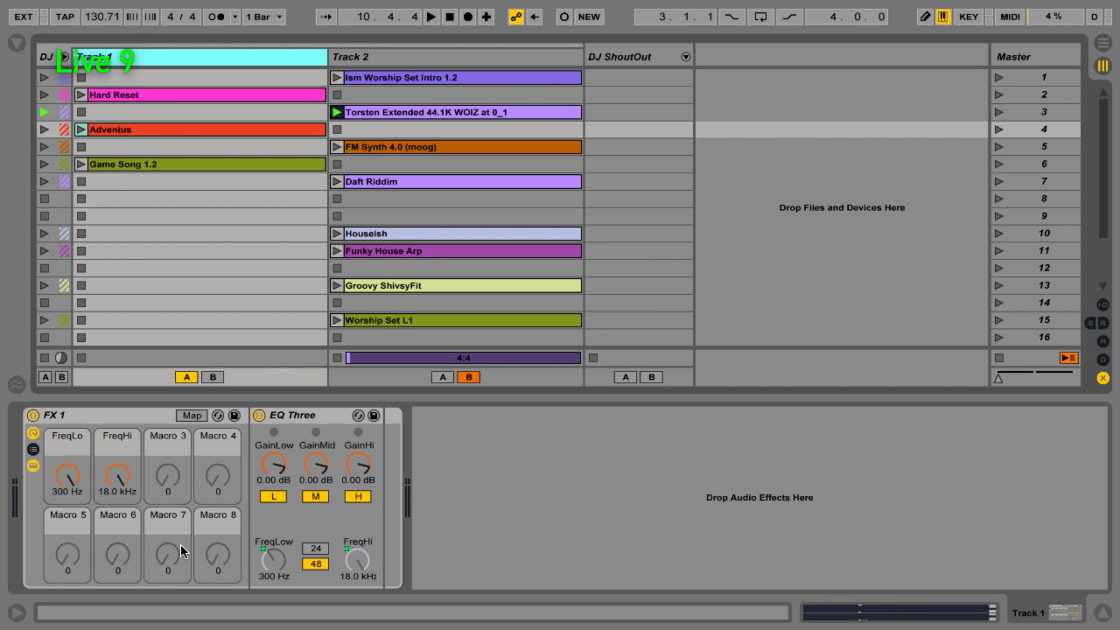
pyautogui.moveTo(78, 492)
pyautogui.mouseDown()
pyautogui.moveTo(79, 513)
pyautogui.moveTo(78, 492)
pyautogui.mouseUp()
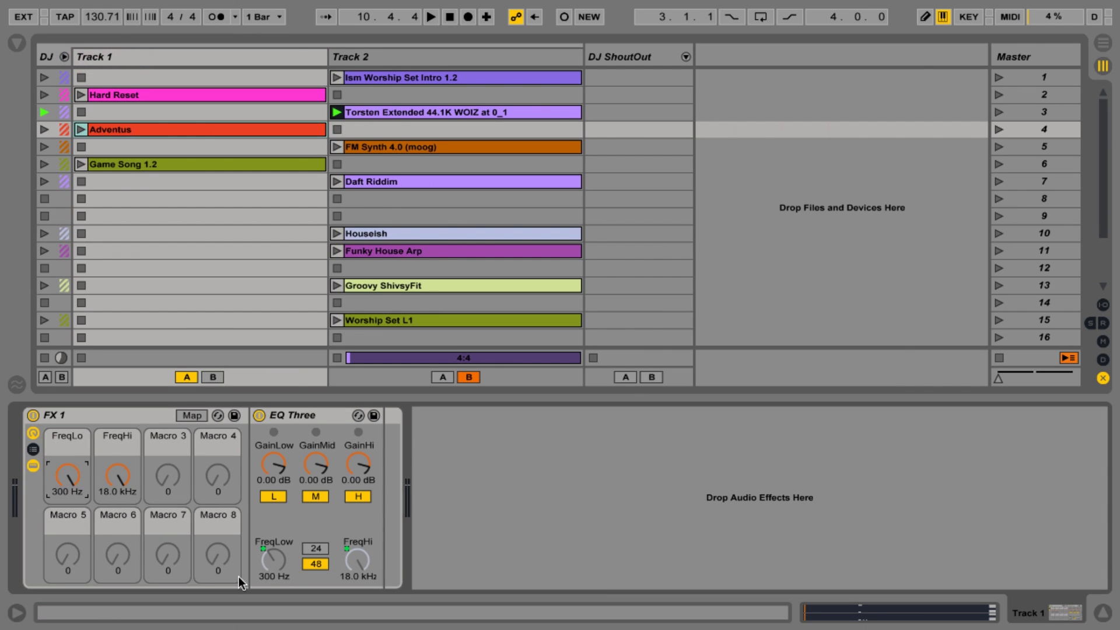
pyautogui.click(271, 563)
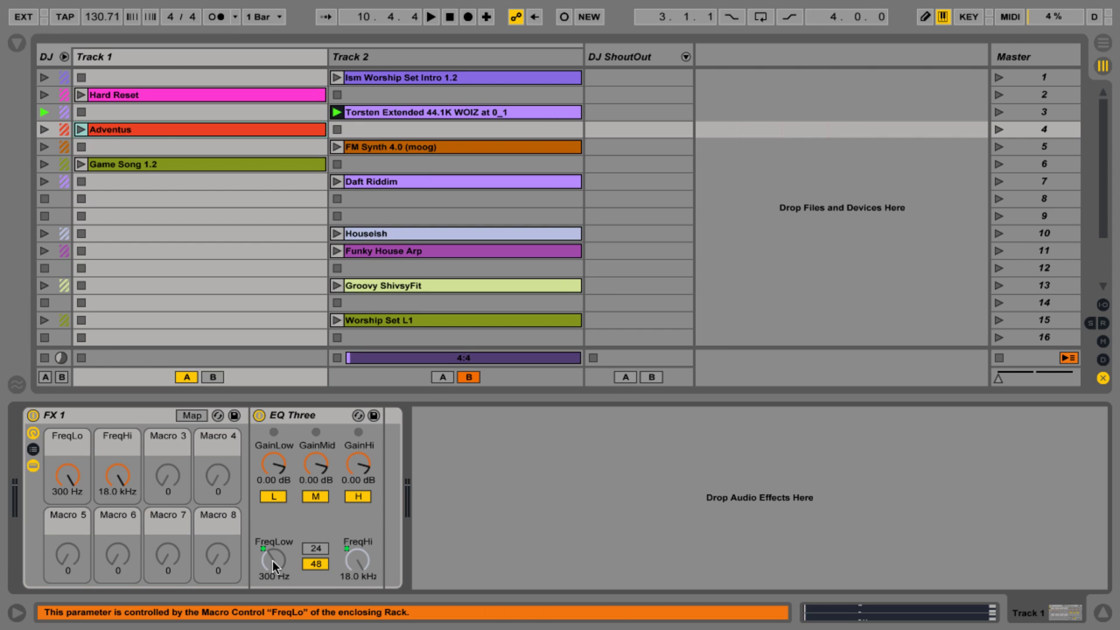
pyautogui.click(67, 477)
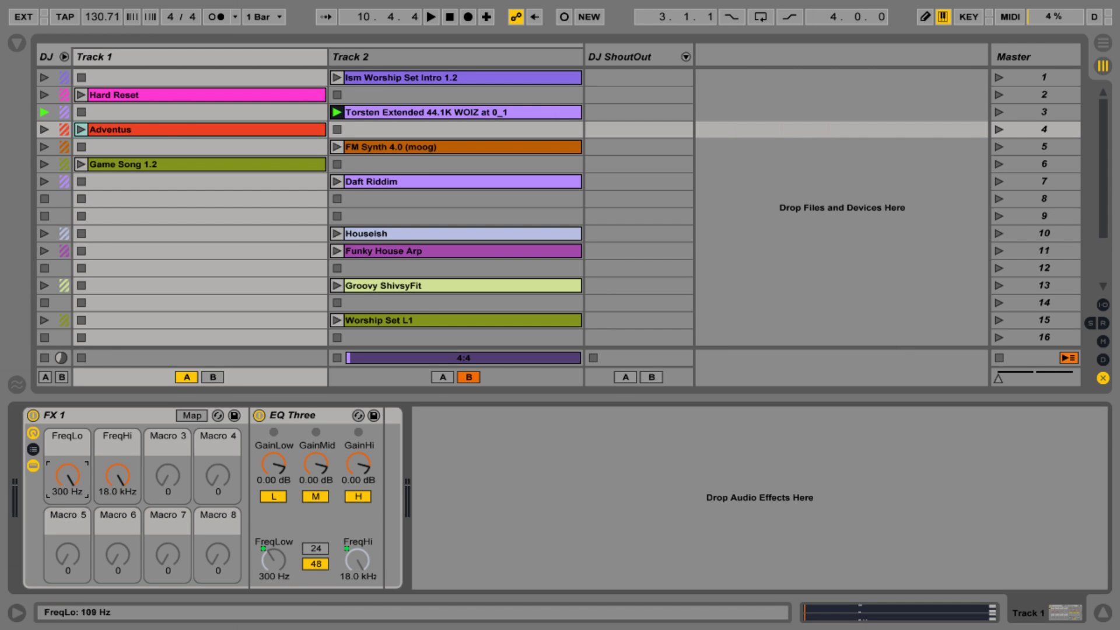
pyautogui.click(359, 565)
pyautogui.click(117, 476)
pyautogui.click(274, 561)
# Step: Review the rack's macro mappings, confirming FreqLo's 300 Hz maximum on EQ Three
pyautogui.click(190, 416)
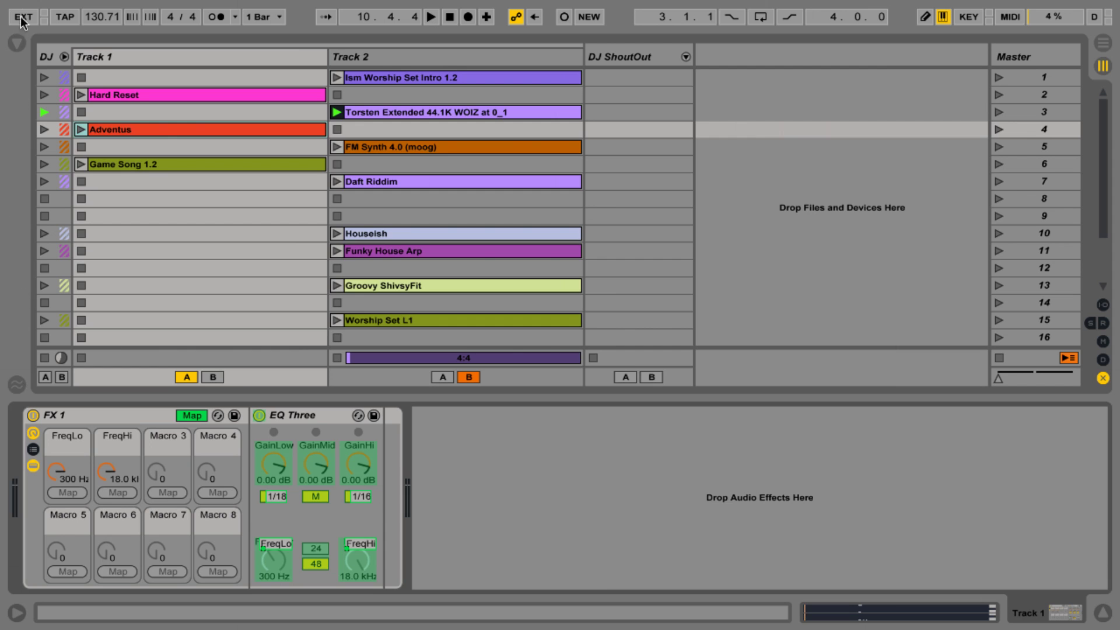
pyautogui.click(18, 44)
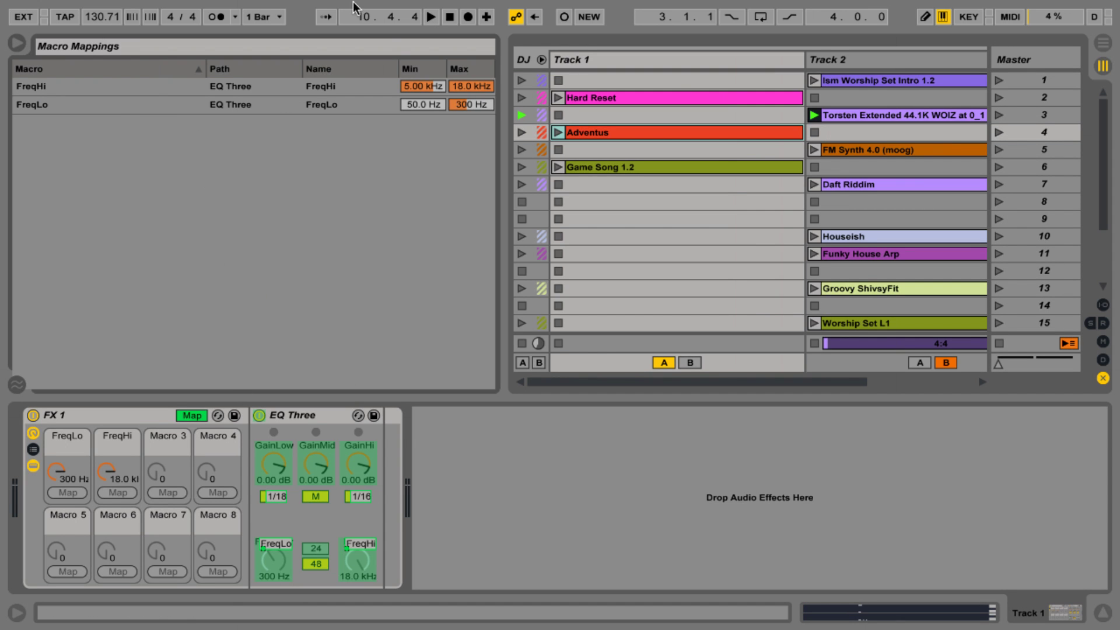
pyautogui.click(275, 563)
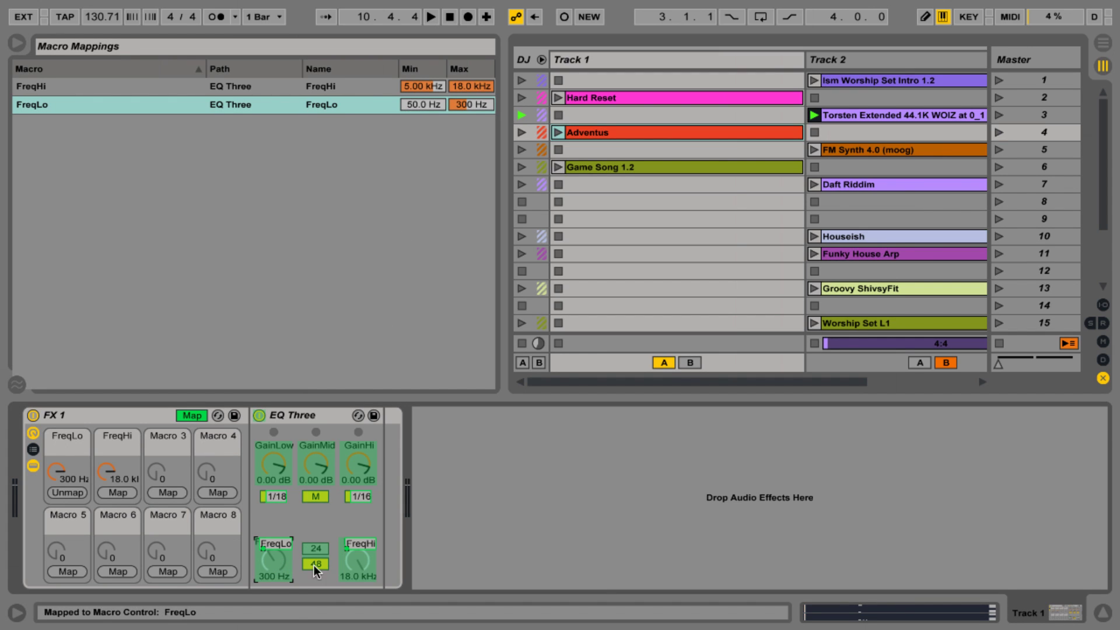
pyautogui.click(468, 105)
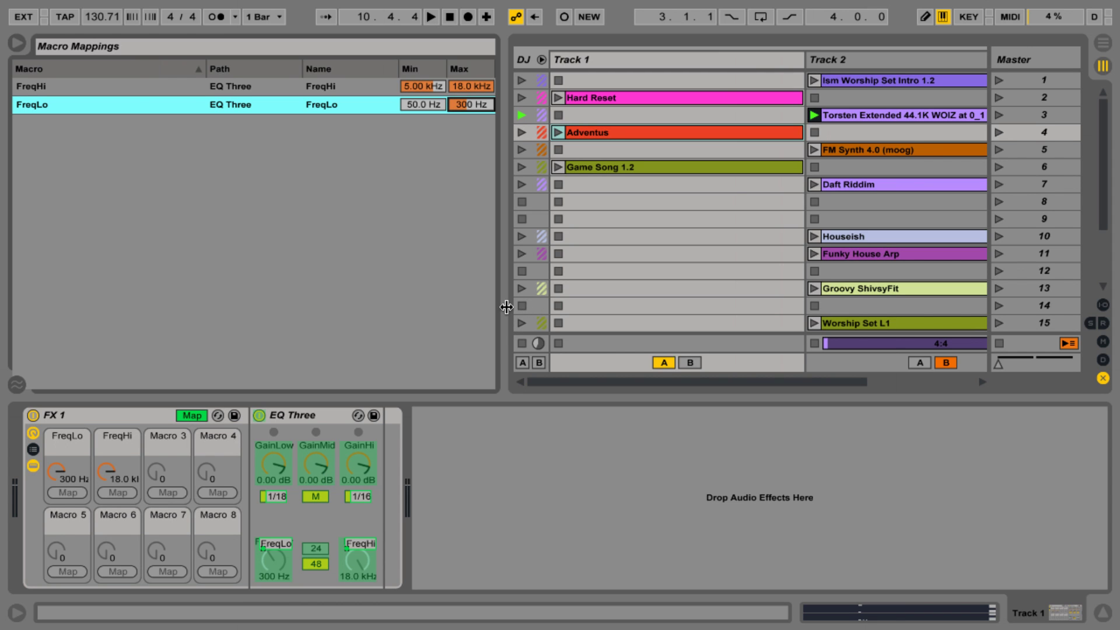
pyautogui.moveTo(504, 315); pyautogui.dragTo(298, 318)
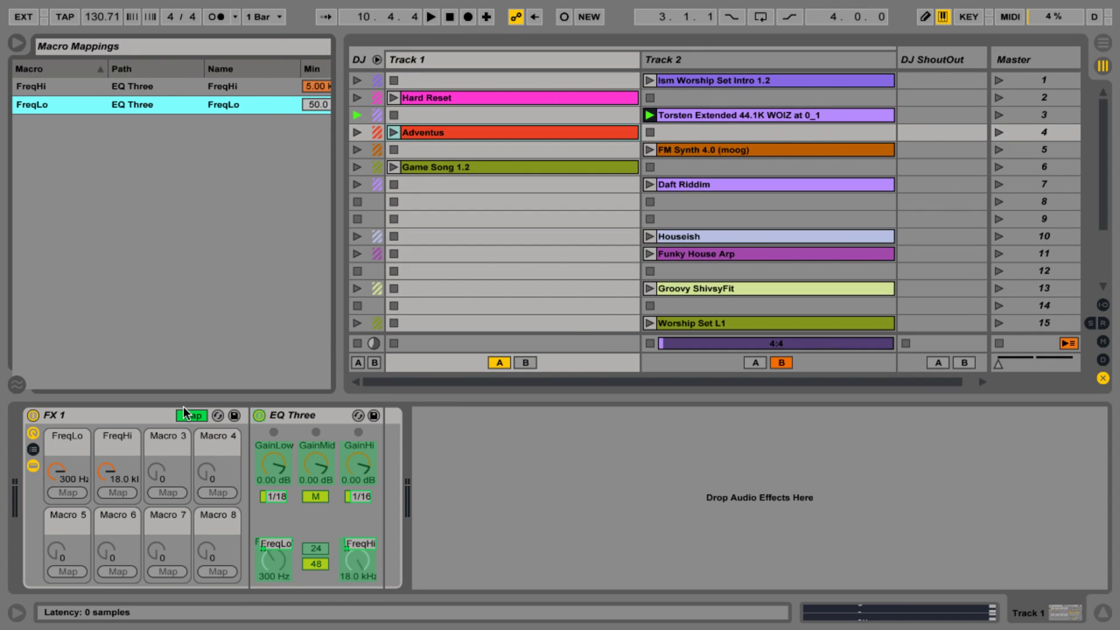
# Step: Leave Map mode and lower the FreqHi macro to 5.00 kHz
pyautogui.click(192, 415)
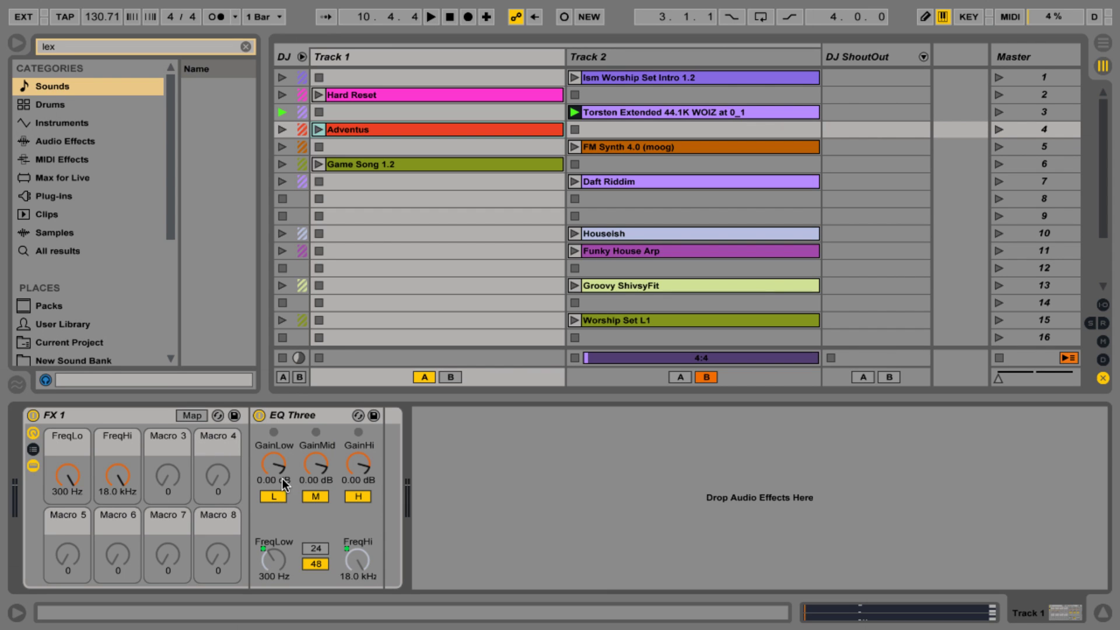
pyautogui.click(69, 481)
pyautogui.click(269, 568)
pyautogui.moveTo(117, 476); pyautogui.dragTo(117, 522)
pyautogui.click(356, 562)
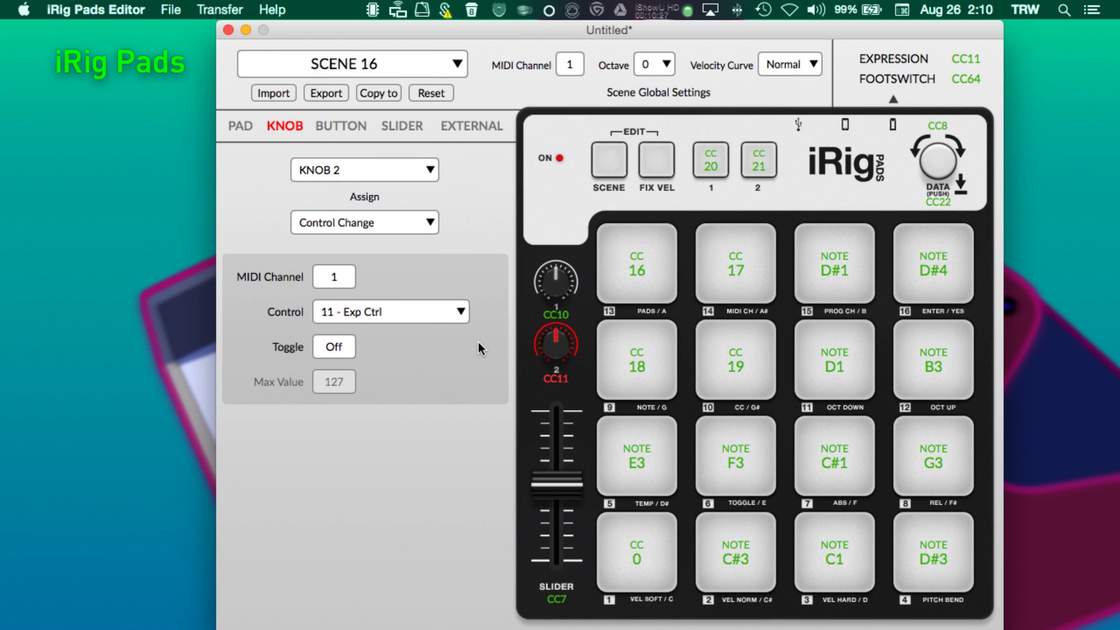
pyautogui.click(554, 296)
pyautogui.click(556, 361)
pyautogui.click(557, 310)
pyautogui.click(555, 347)
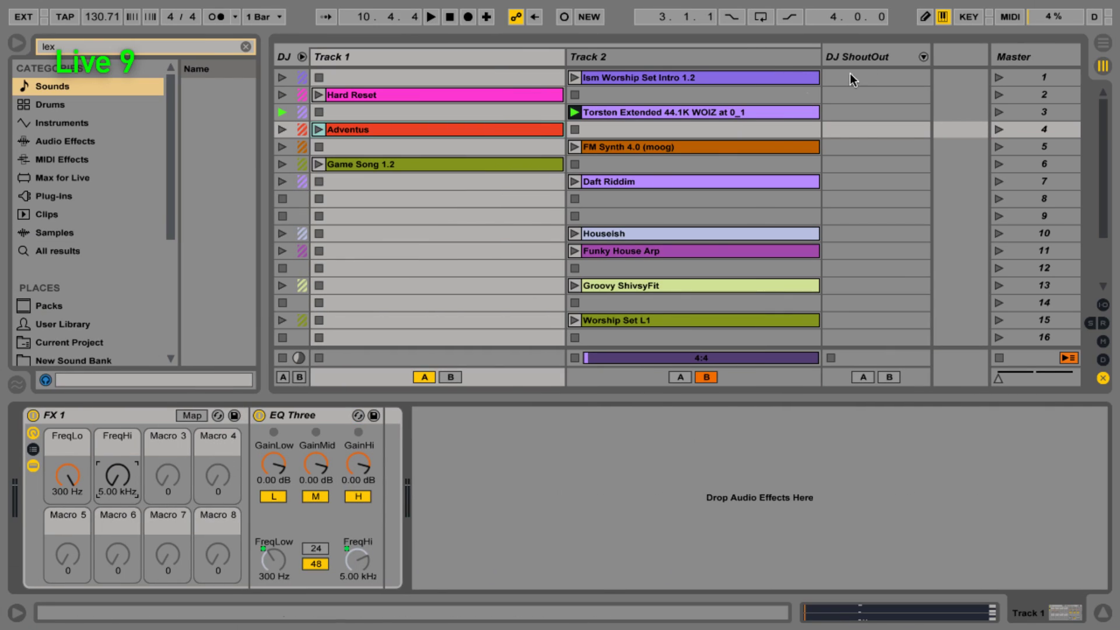
# Step: In MIDI mode, assign FX 1 and FX 2 FreqLo macros to CC 11 and FreqHi macros to CC 10
pyautogui.click(1010, 17)
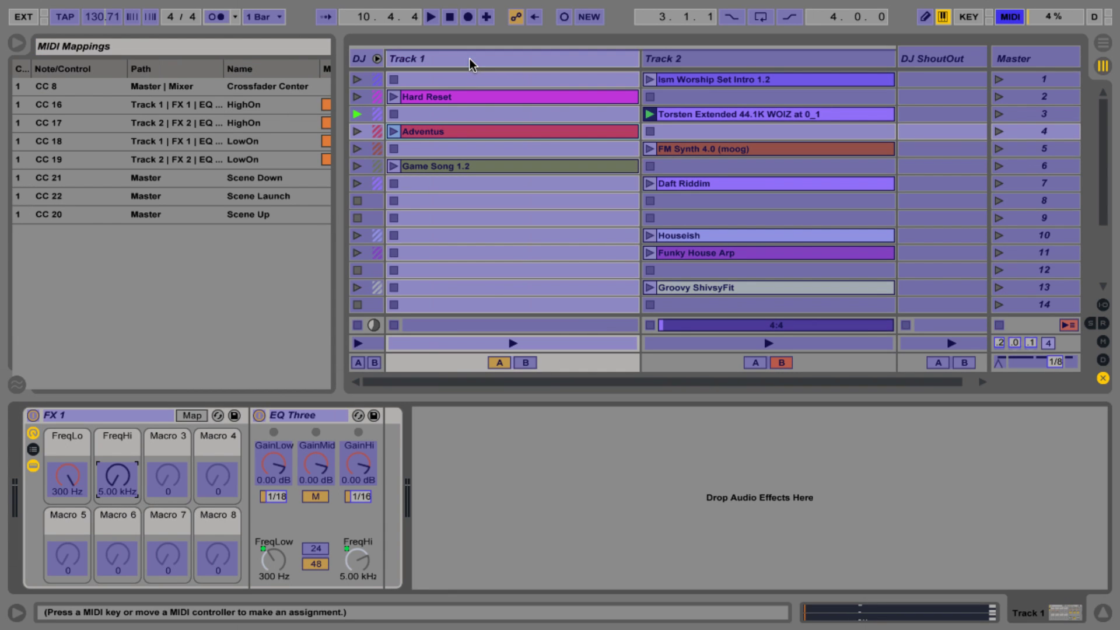
pyautogui.click(69, 479)
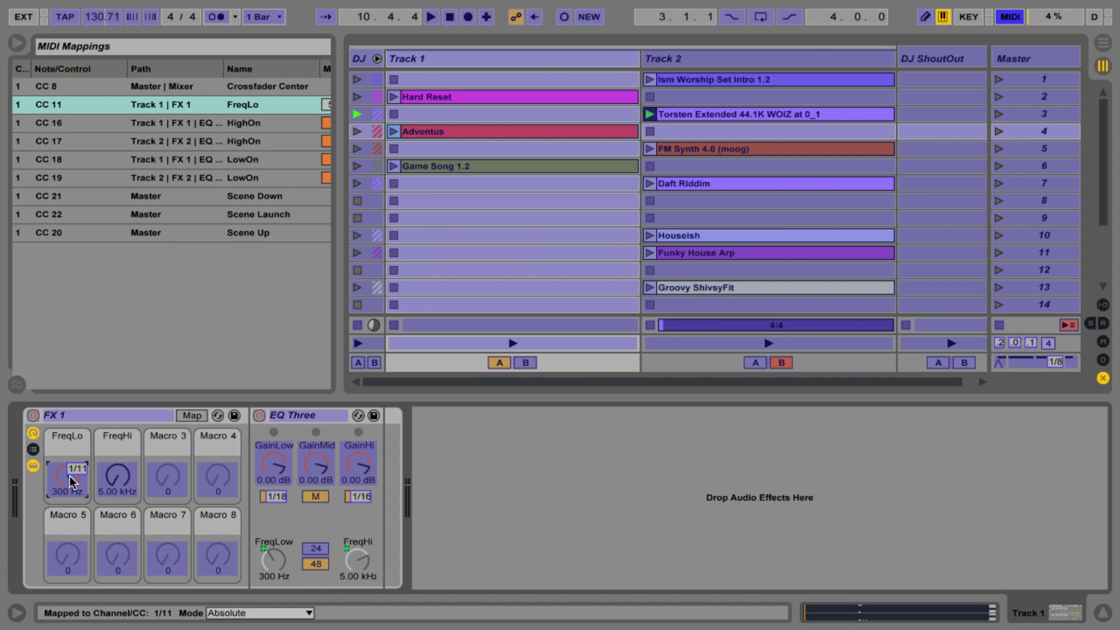
pyautogui.click(128, 481)
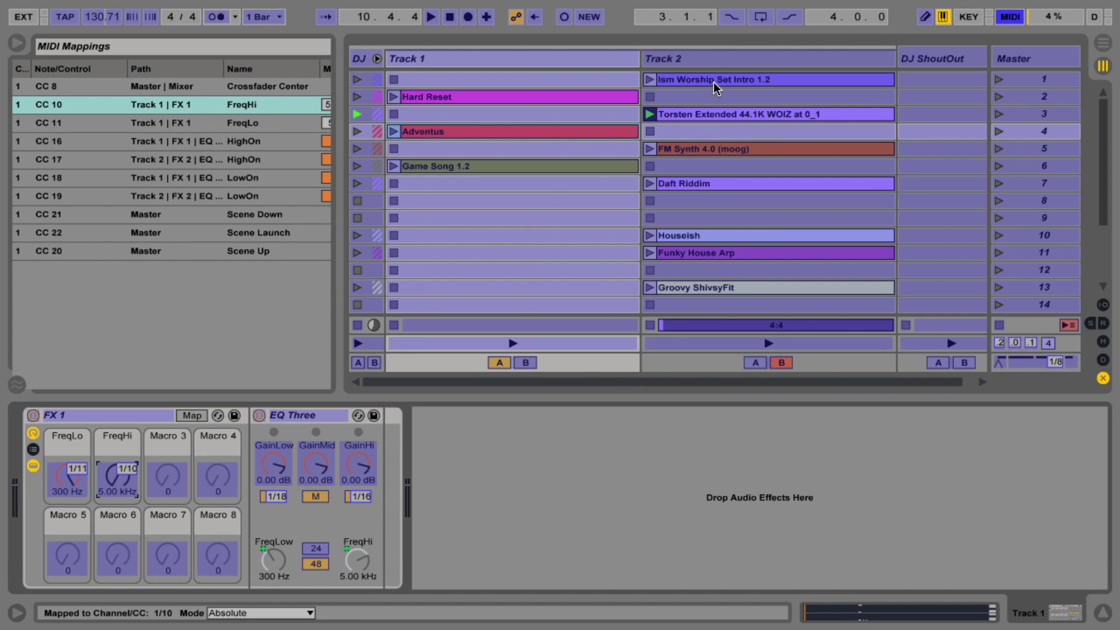
pyautogui.click(709, 60)
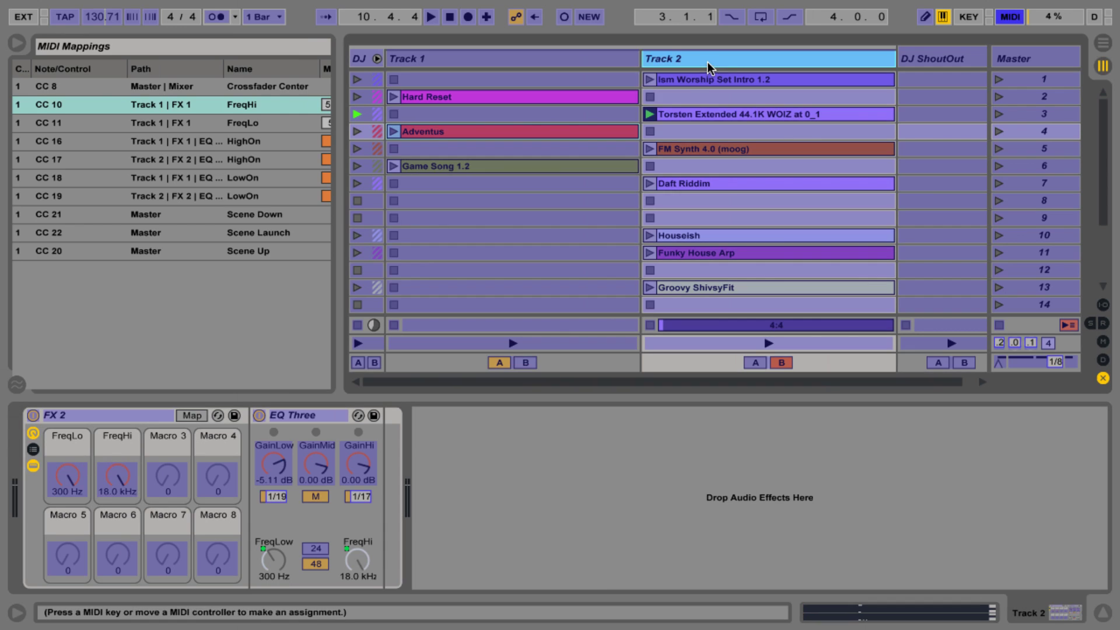
pyautogui.click(67, 489)
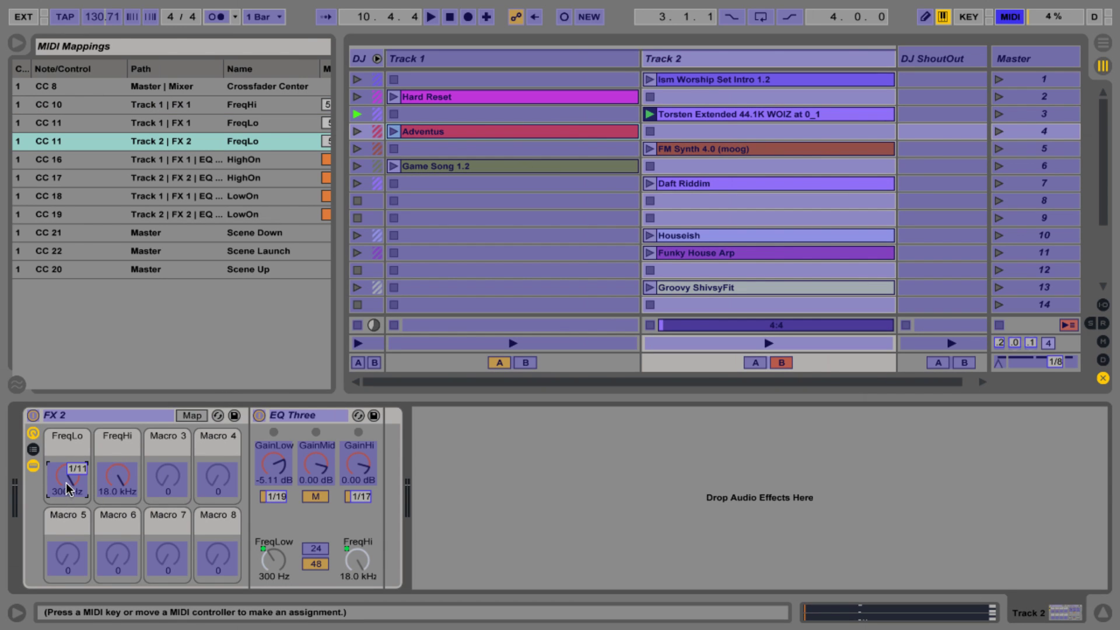
pyautogui.click(119, 477)
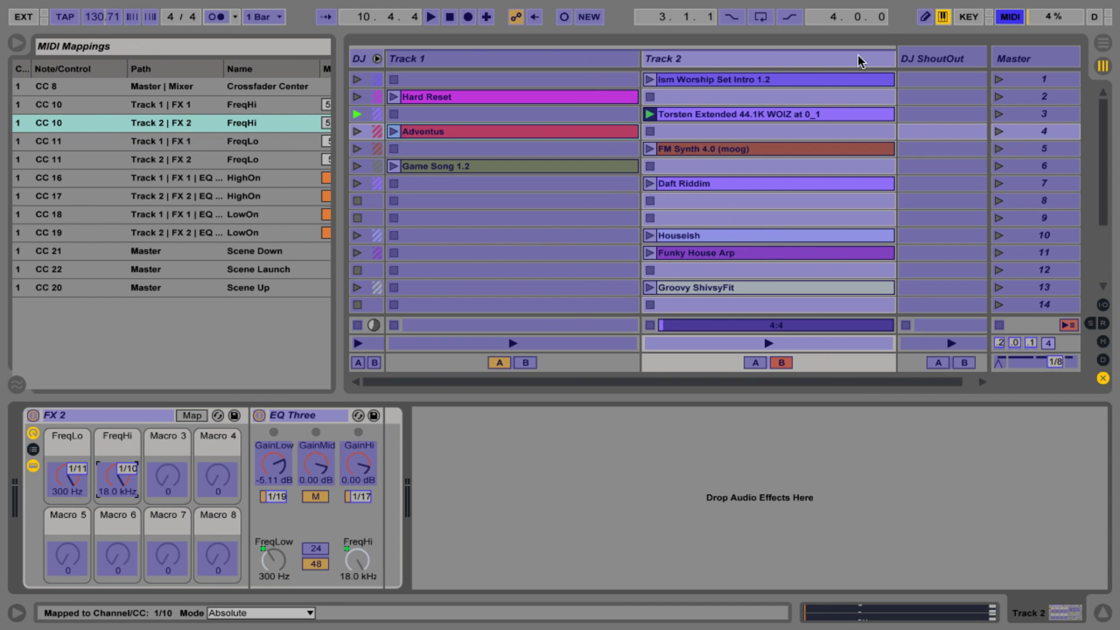
pyautogui.click(1011, 20)
pyautogui.click(1011, 19)
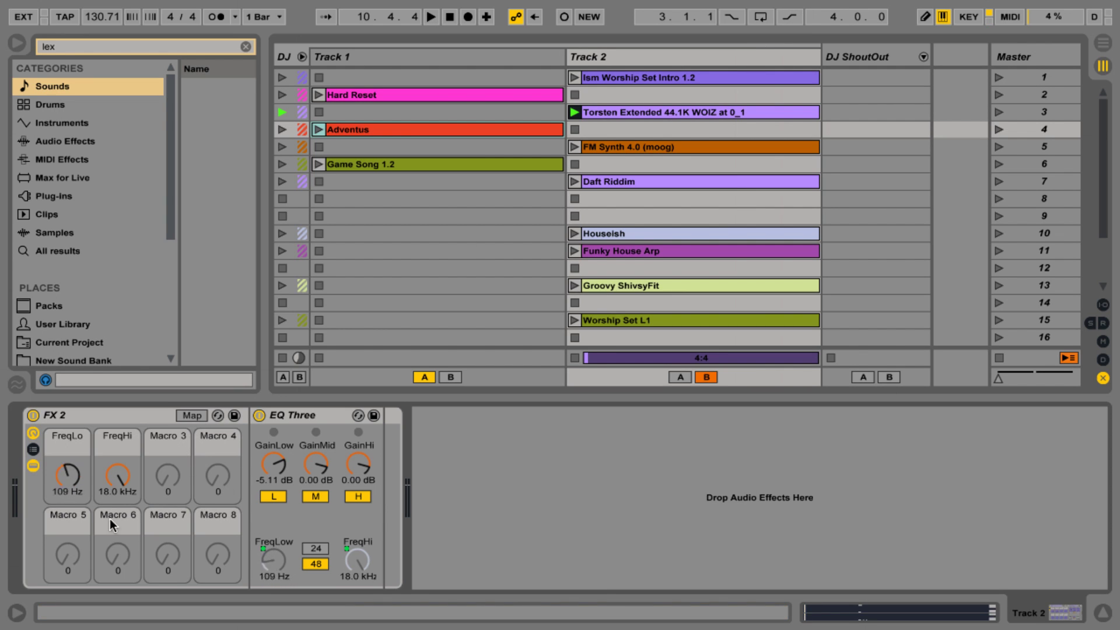
# Step: Sweep FX 2's FreqLo macro to 50 Hz and back to 300 Hz, then show Track 1's FX 1 rack
pyautogui.moveTo(67, 481); pyautogui.dragTo(67, 525)
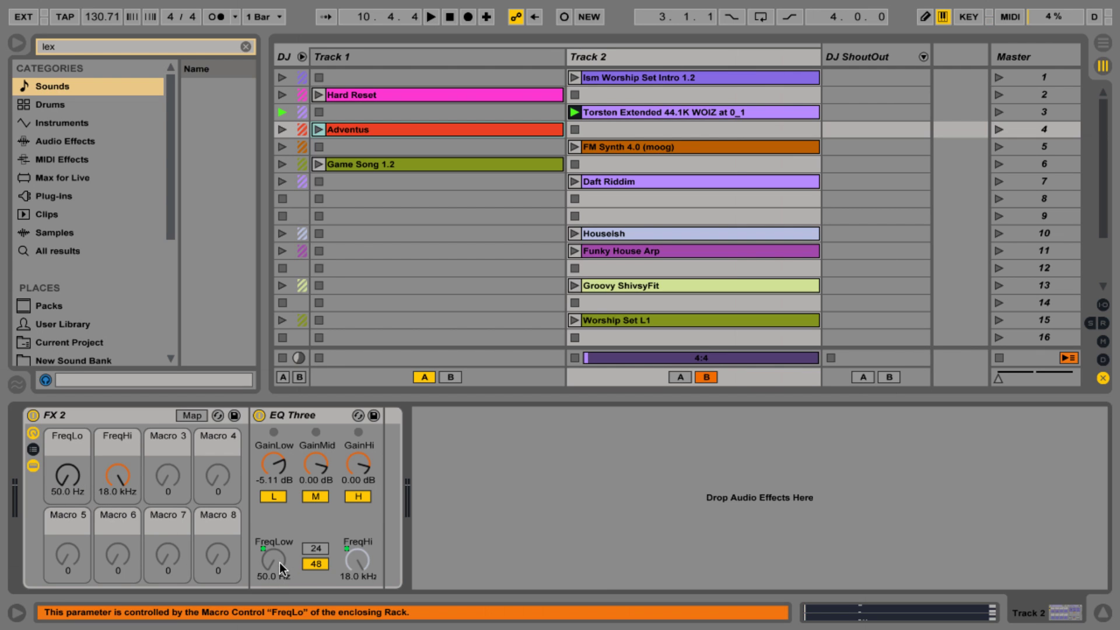
pyautogui.moveTo(82, 487); pyautogui.dragTo(111, 480)
pyautogui.click(433, 57)
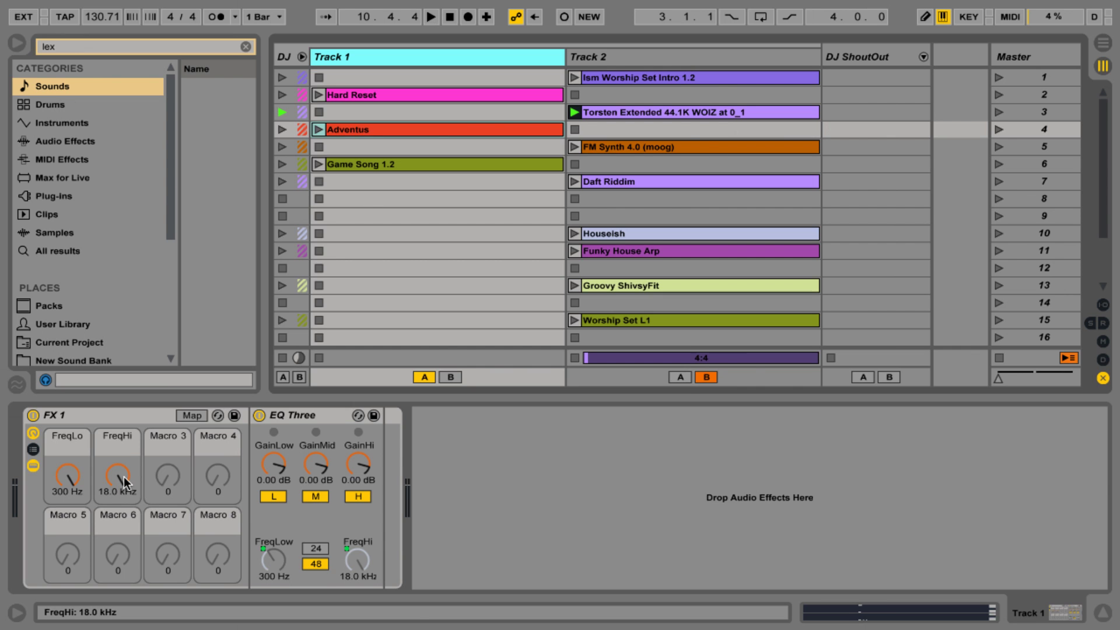
# Step: Switch back to iRig Pads Editor, showing Knob 2 on CC 11 - Exp Ctrl
pyautogui.press('super+Tab')
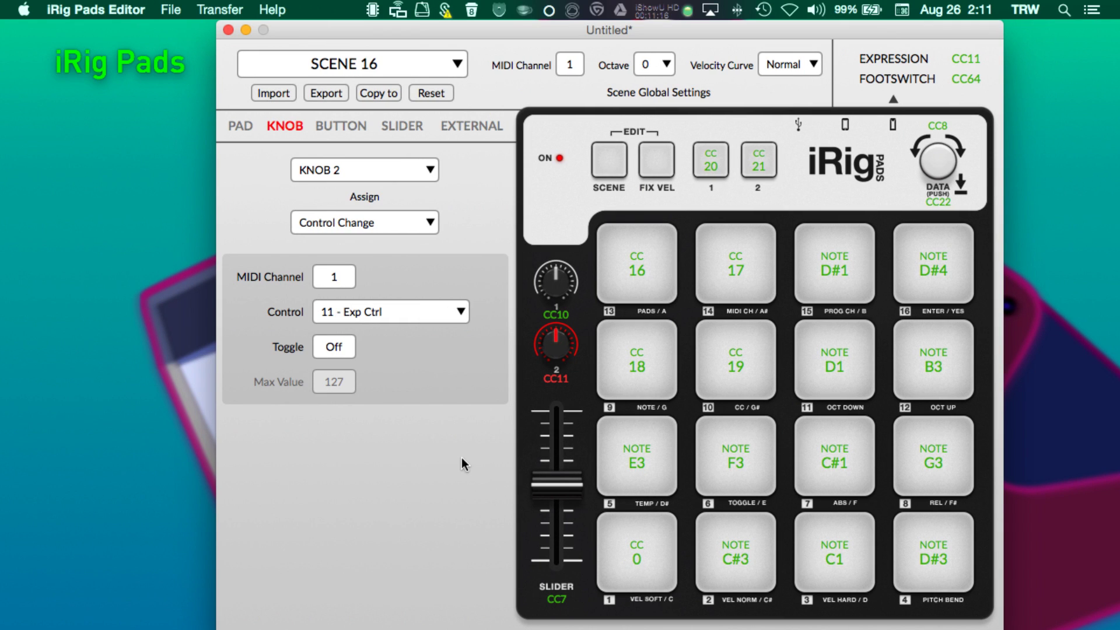